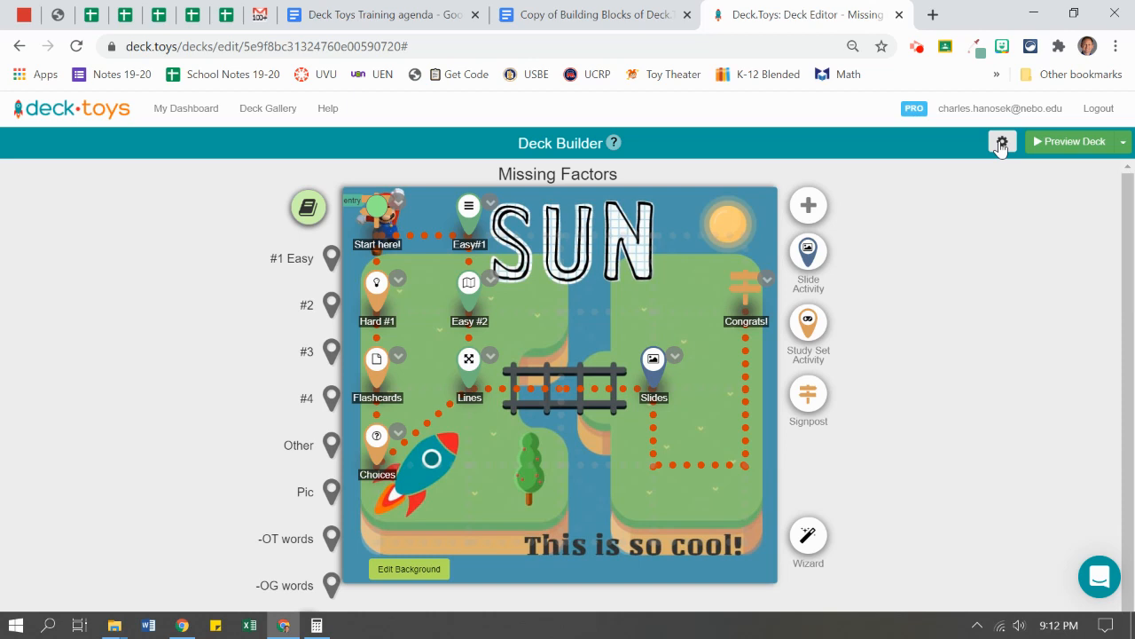
- Assign the Missing Factors deck to the HanosekScience classroom from the gear menu's Assign to Classroom option
{"action": "left_click", "coordinate": [1001, 144]}
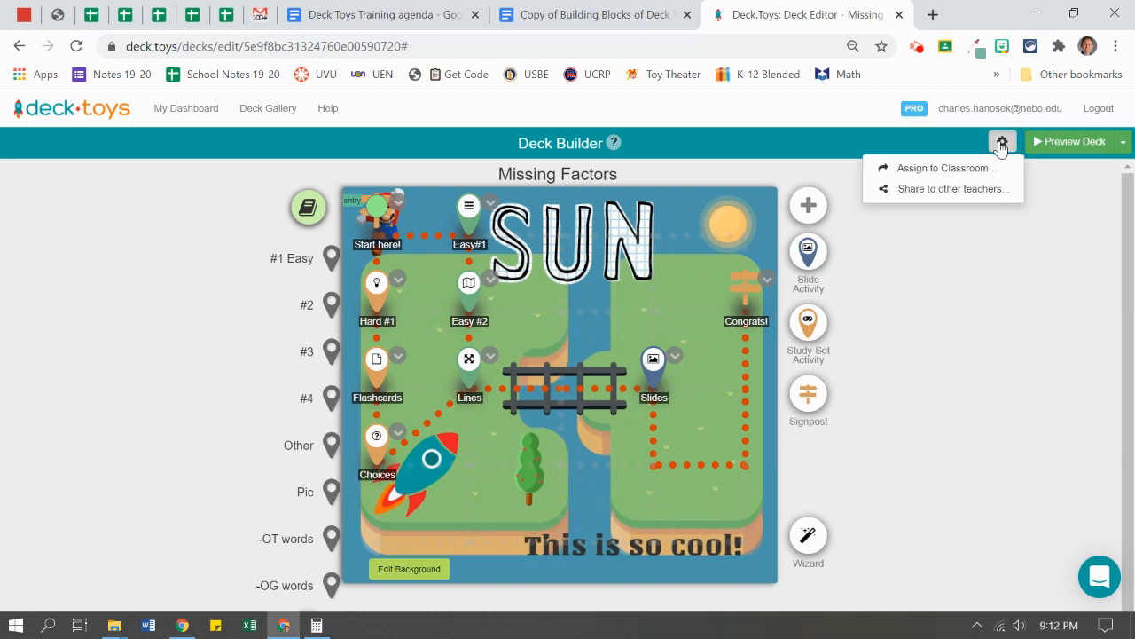
{"action": "left_click", "coordinate": [937, 174]}
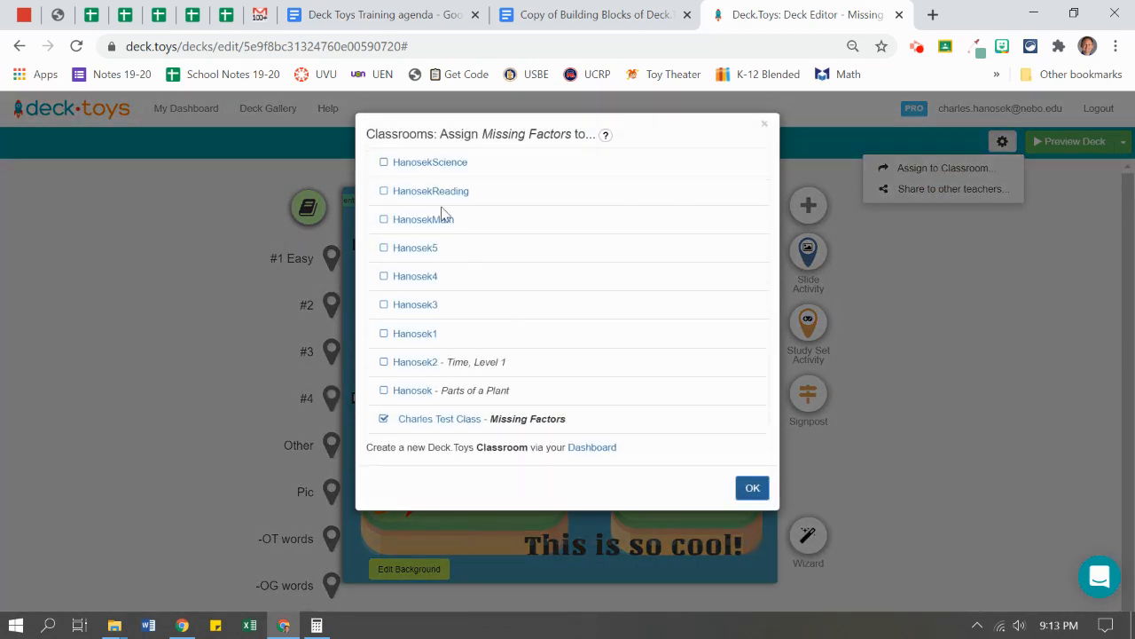
{"action": "left_click", "coordinate": [387, 165]}
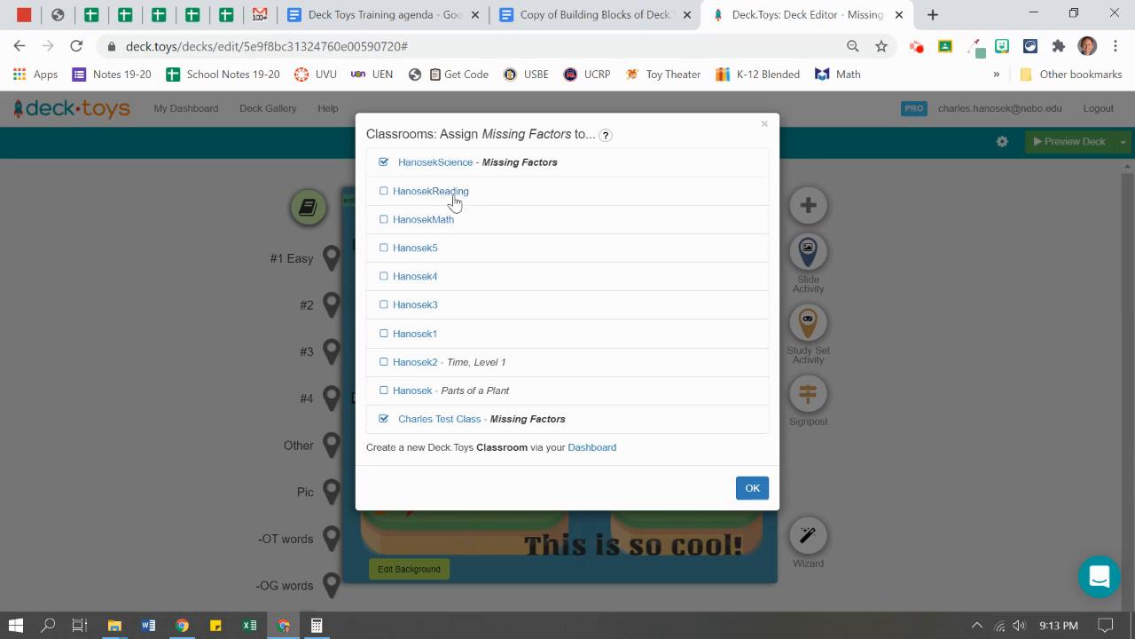
{"action": "left_click", "coordinate": [752, 487]}
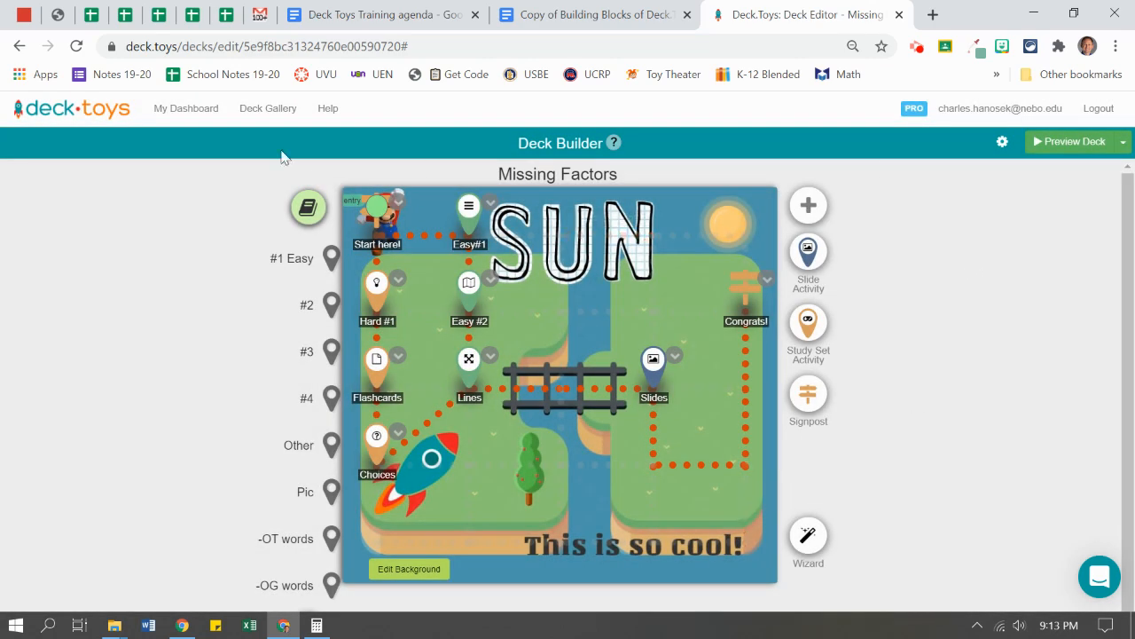
{"action": "left_click", "coordinate": [177, 114]}
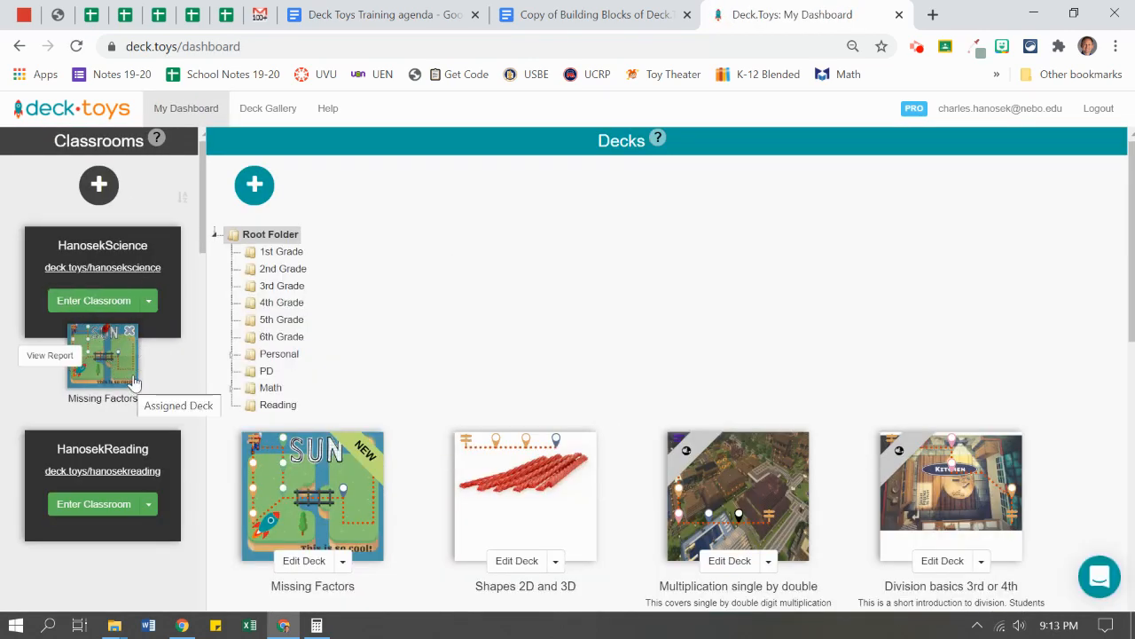
{"action": "scroll", "coordinate": [479, 417], "scroll_direction": "down", "scroll_amount": 1}
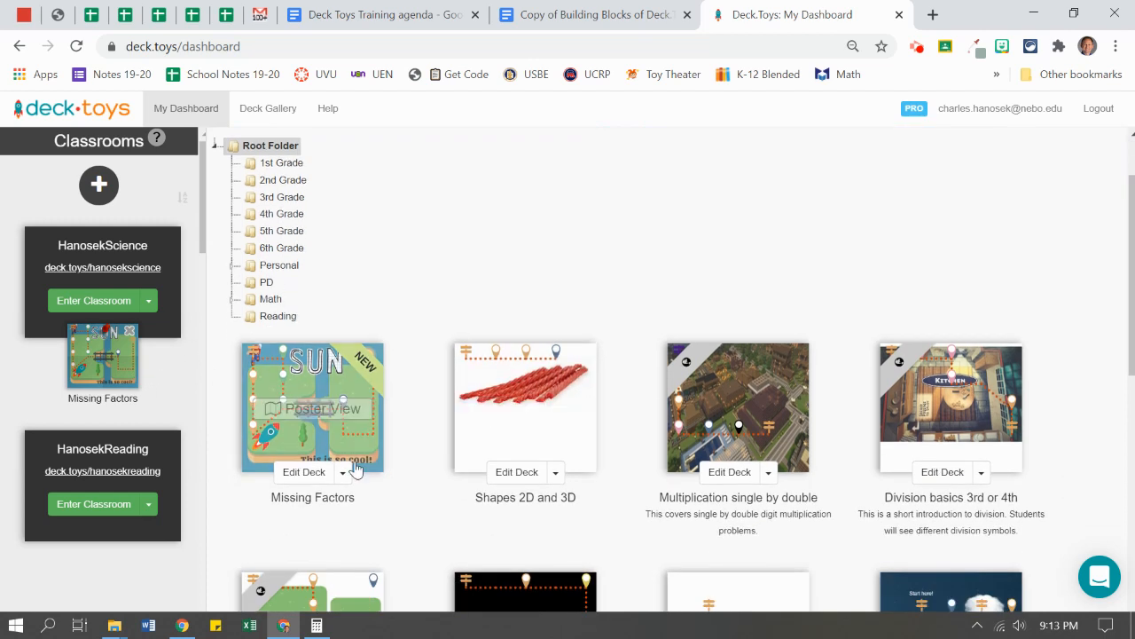
{"action": "left_click", "coordinate": [298, 472]}
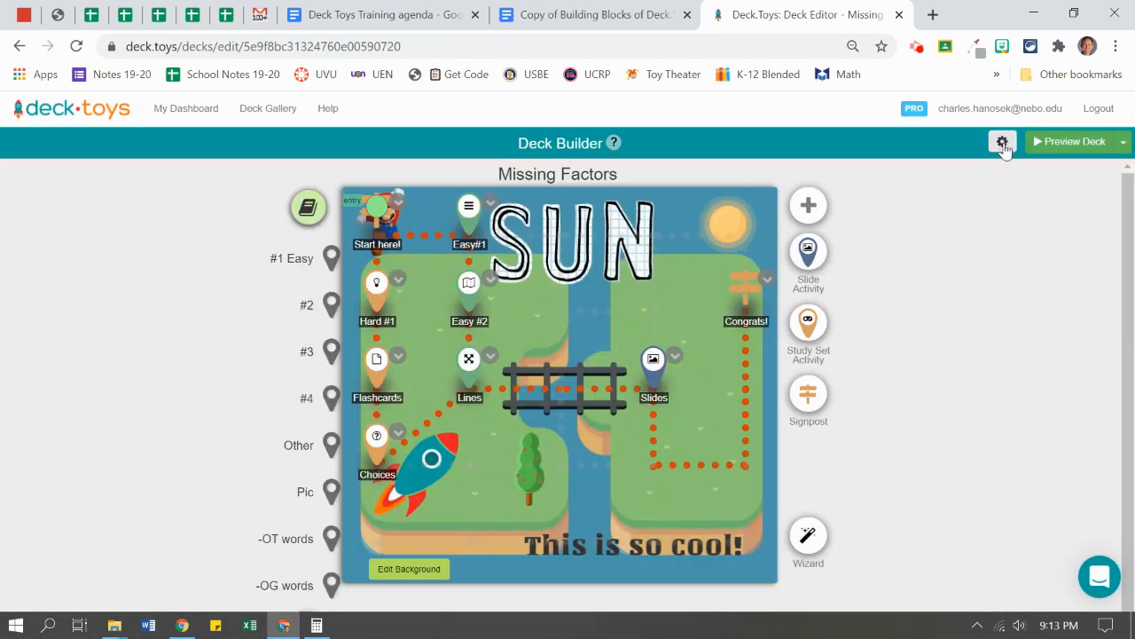
- Share the deck with other teachers as On - Public, tagged Math, Grade 3 - 5 and English
{"action": "left_click", "coordinate": [1003, 145]}
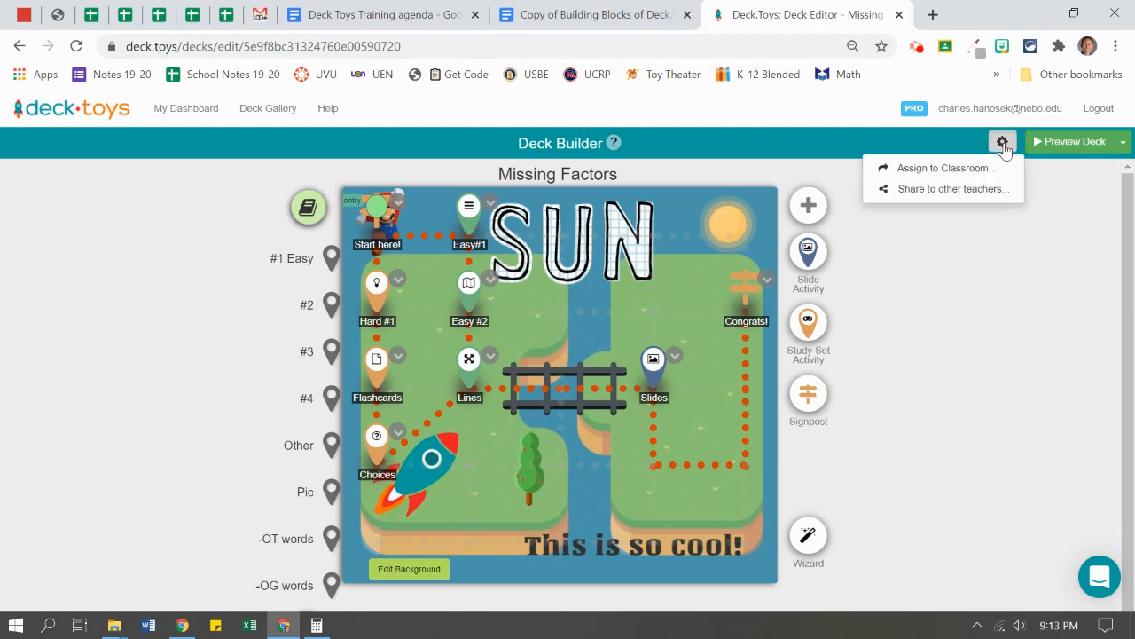
{"action": "left_click", "coordinate": [990, 189]}
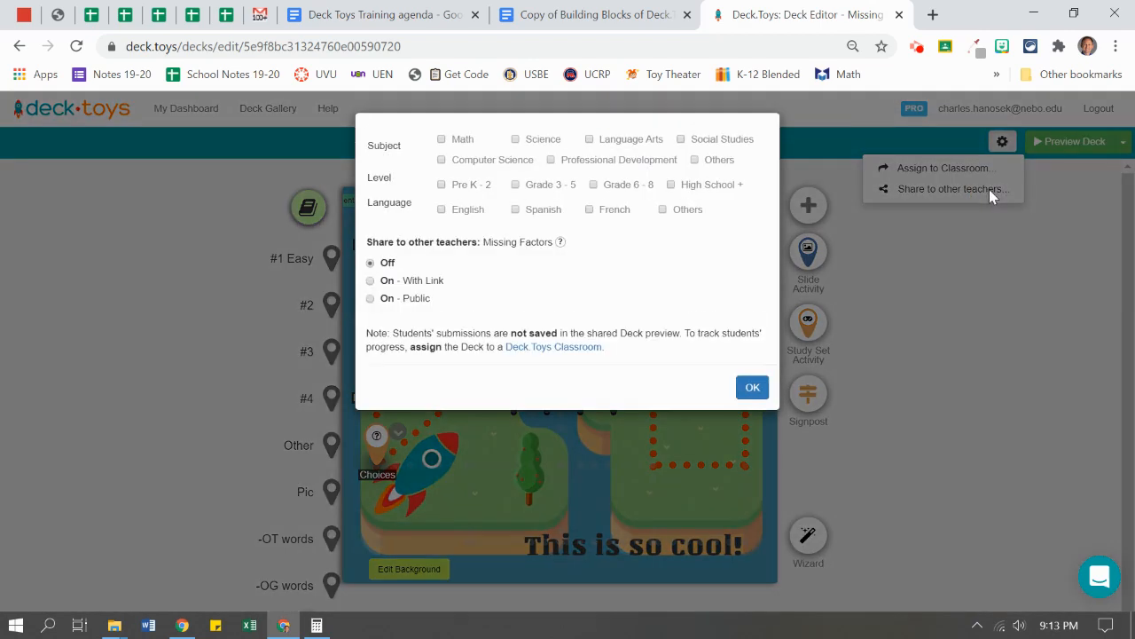
{"action": "left_click", "coordinate": [455, 140]}
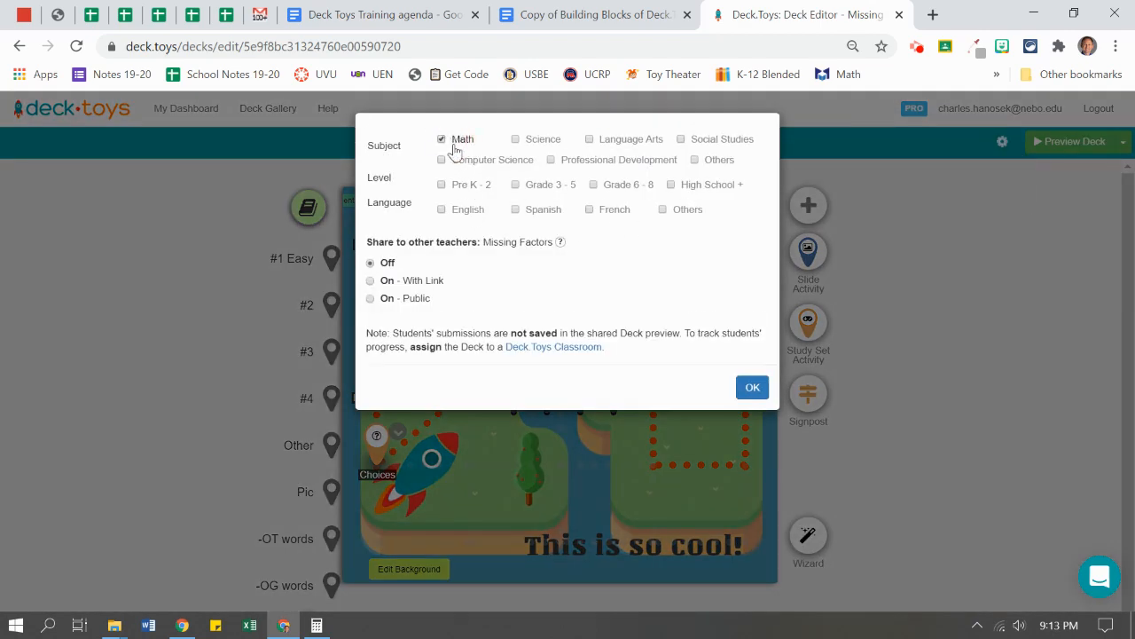
{"action": "left_click", "coordinate": [469, 211]}
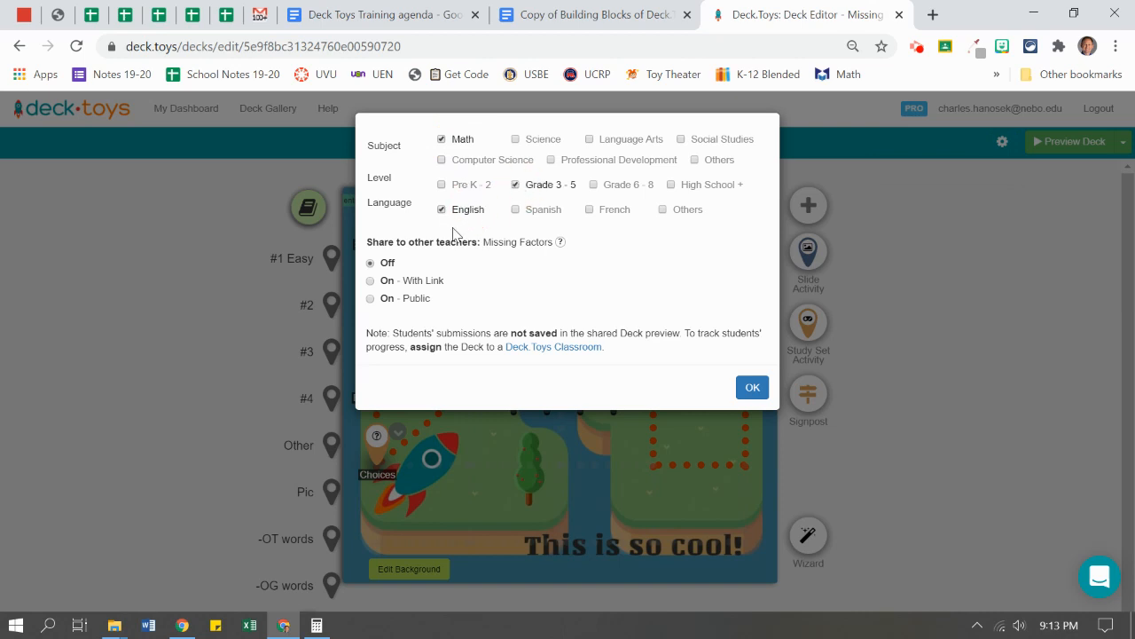
{"action": "left_click", "coordinate": [413, 300]}
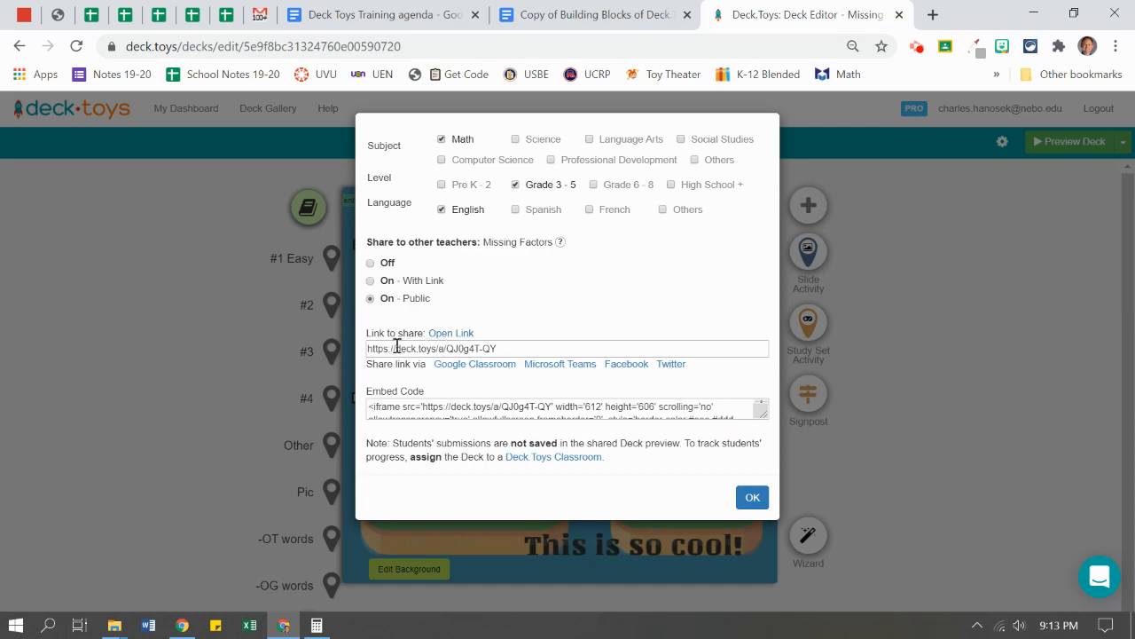
{"action": "left_click", "coordinate": [753, 499]}
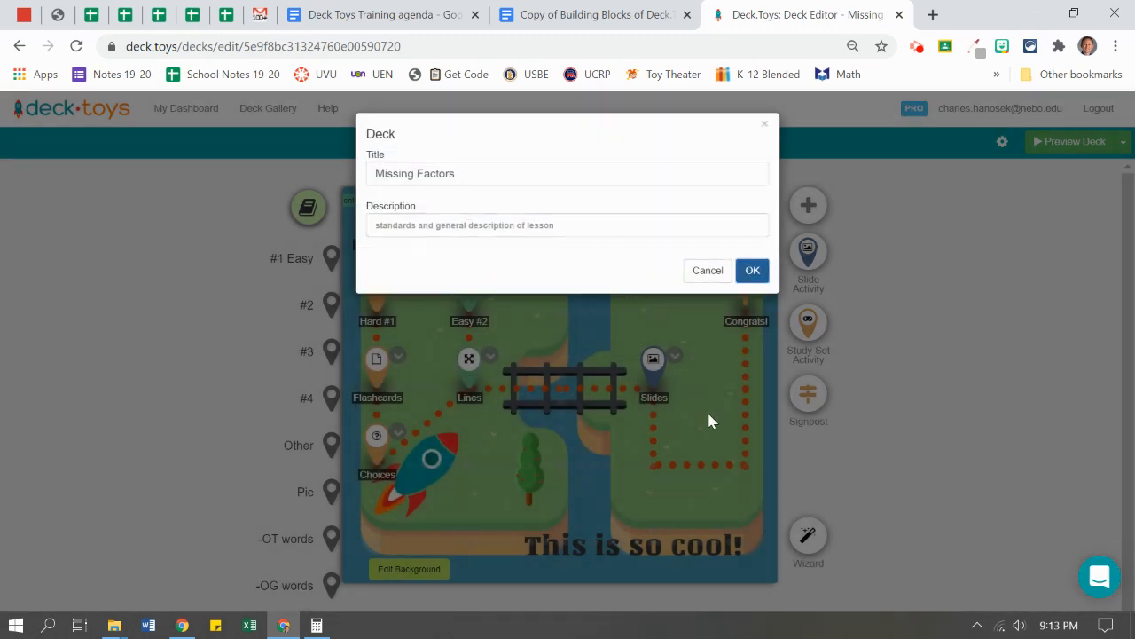
- Set the deck description to 'Adding and Subtracting to find missing factors 3rd grade'
{"action": "left_click", "coordinate": [493, 229]}
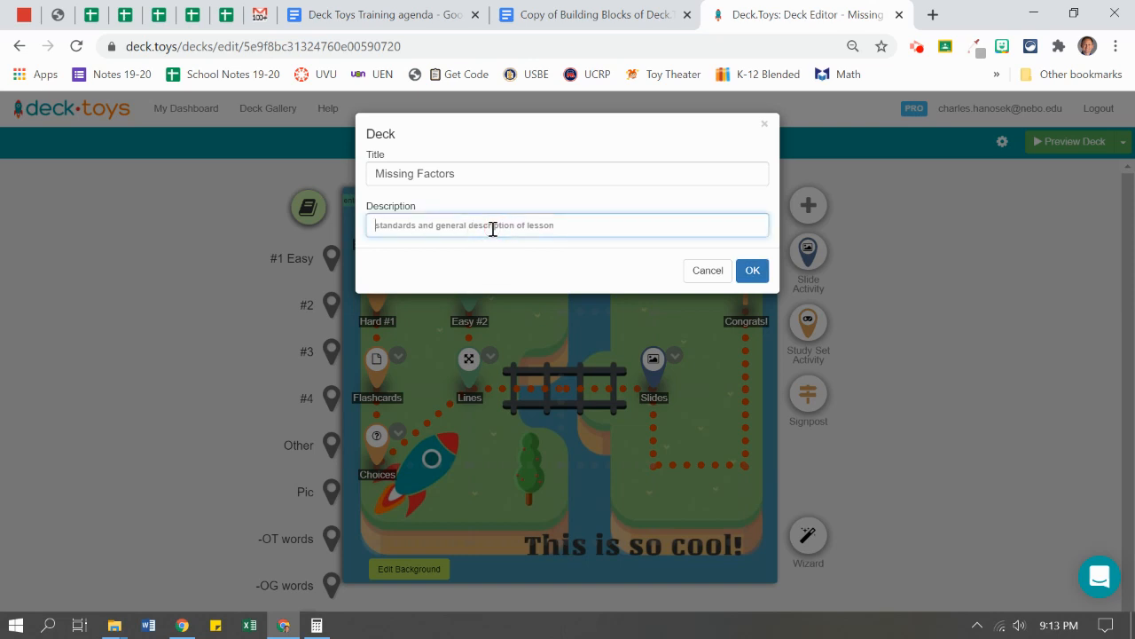
{"action": "type", "text": "Adding and Subtracting to find missing factors"}
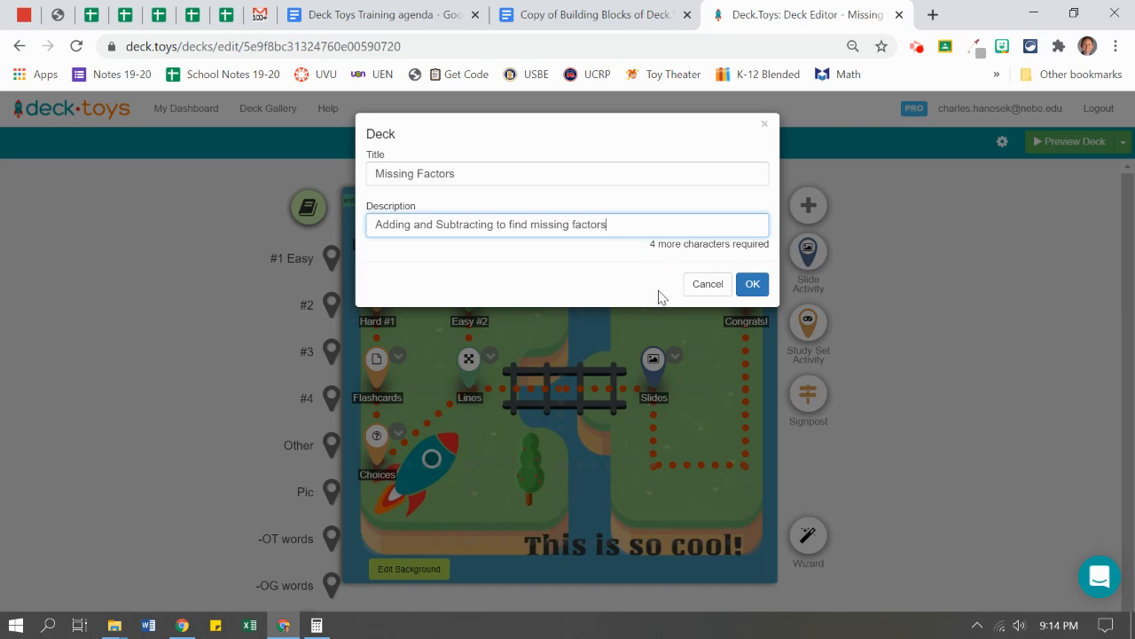
{"action": "type", "text": "3rd grade"}
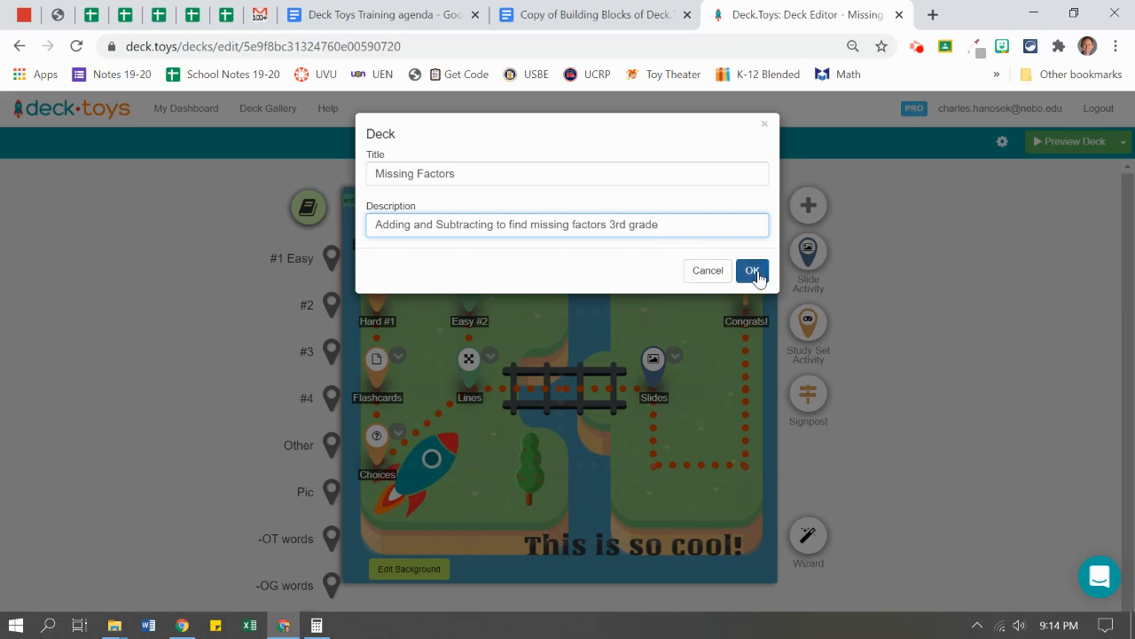
{"action": "left_click", "coordinate": [752, 272]}
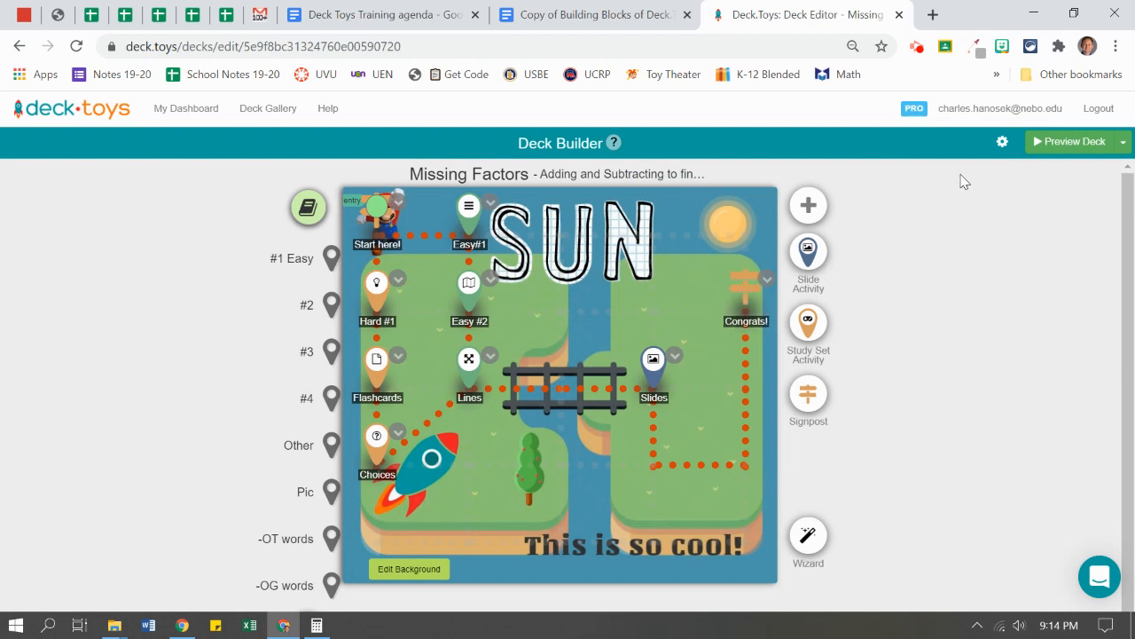
- Reopen the share settings, select the deck's public link, and save the On - Public setting
{"action": "left_click", "coordinate": [1001, 144]}
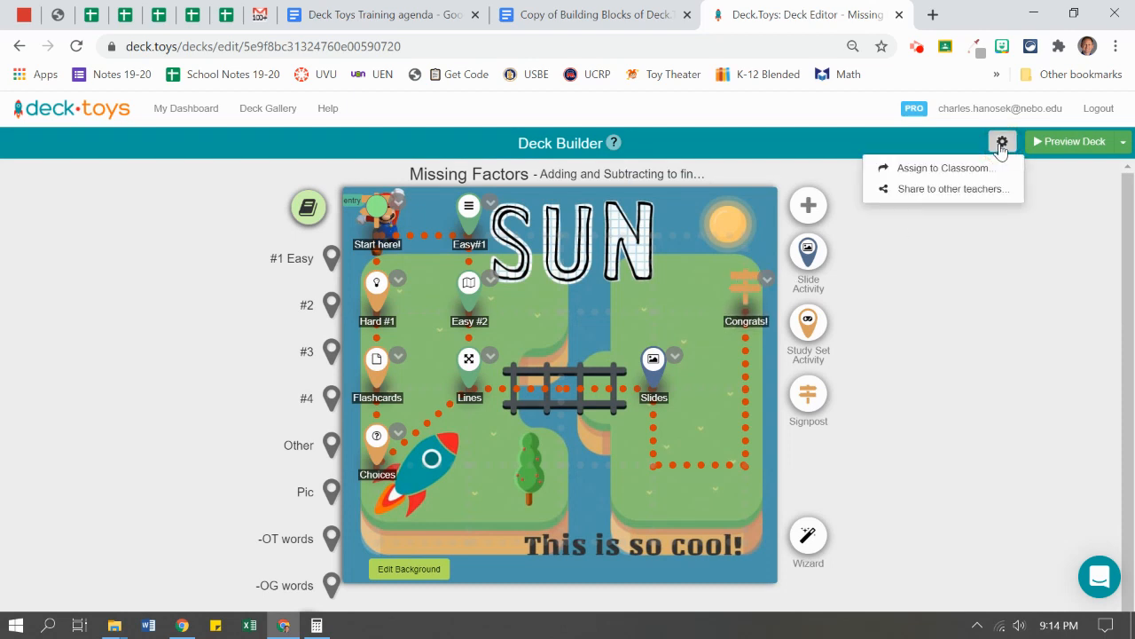
{"action": "left_click", "coordinate": [949, 189]}
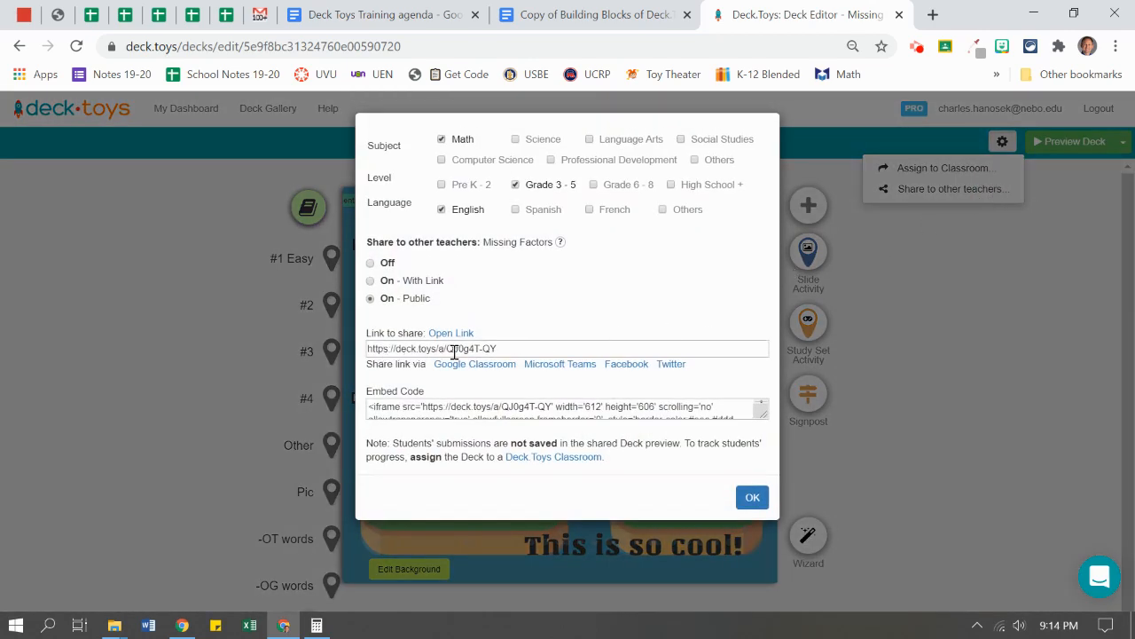
{"action": "left_click", "coordinate": [415, 349]}
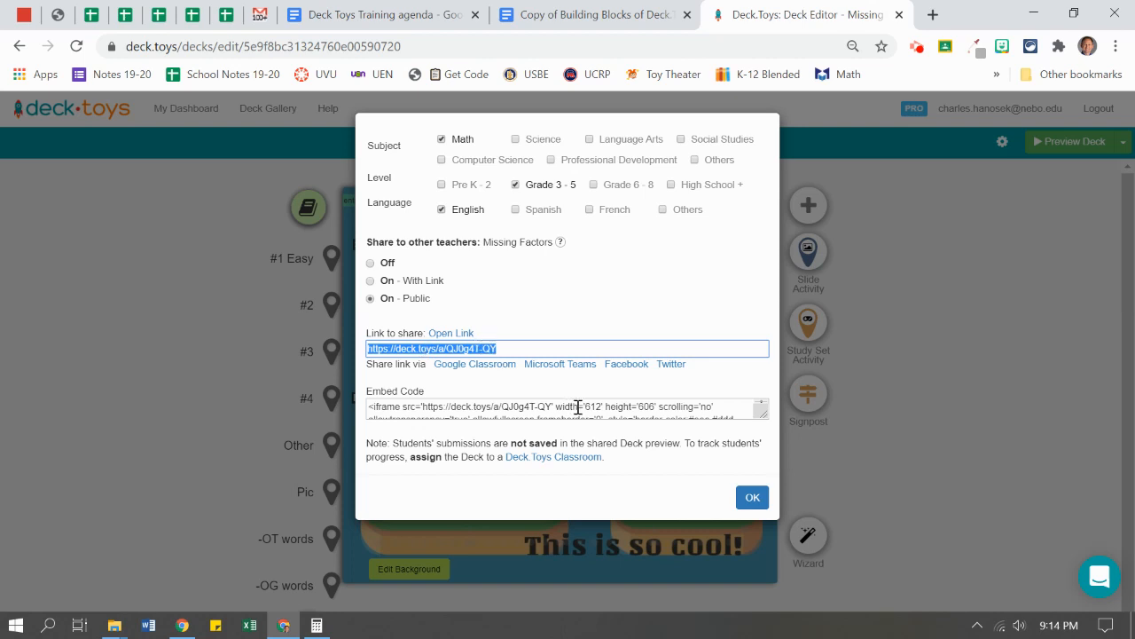
{"action": "left_click", "coordinate": [747, 498]}
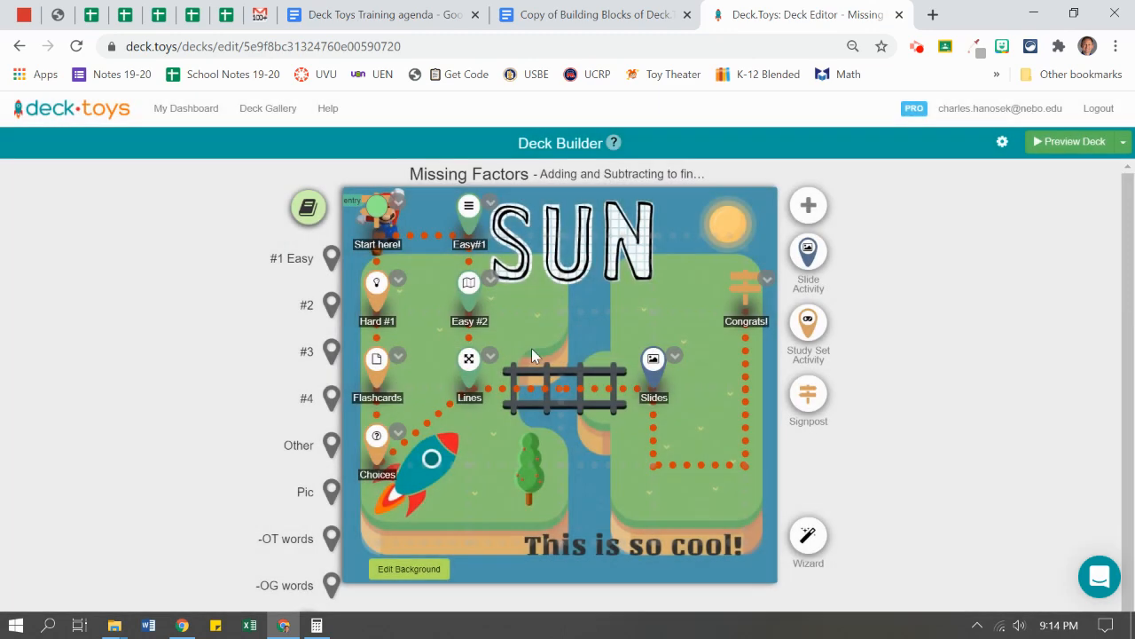
{"action": "left_click", "coordinate": [1001, 143]}
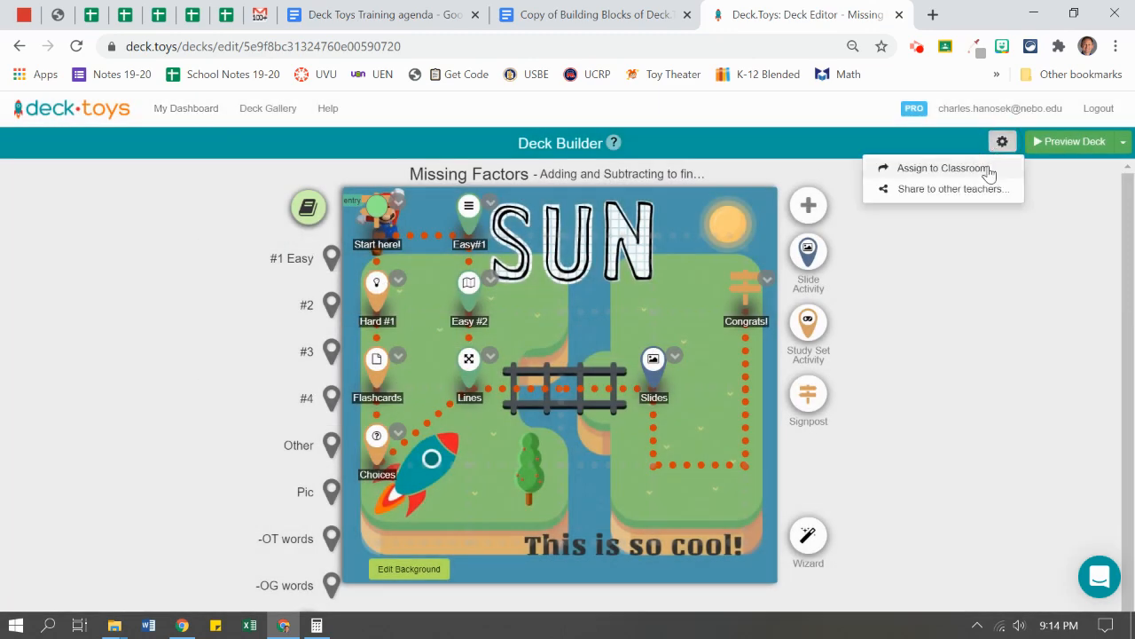
- On My Dashboard, confirm Missing Factors is assigned to HanosekScience in its classroom checklist
{"action": "left_click", "coordinate": [180, 110]}
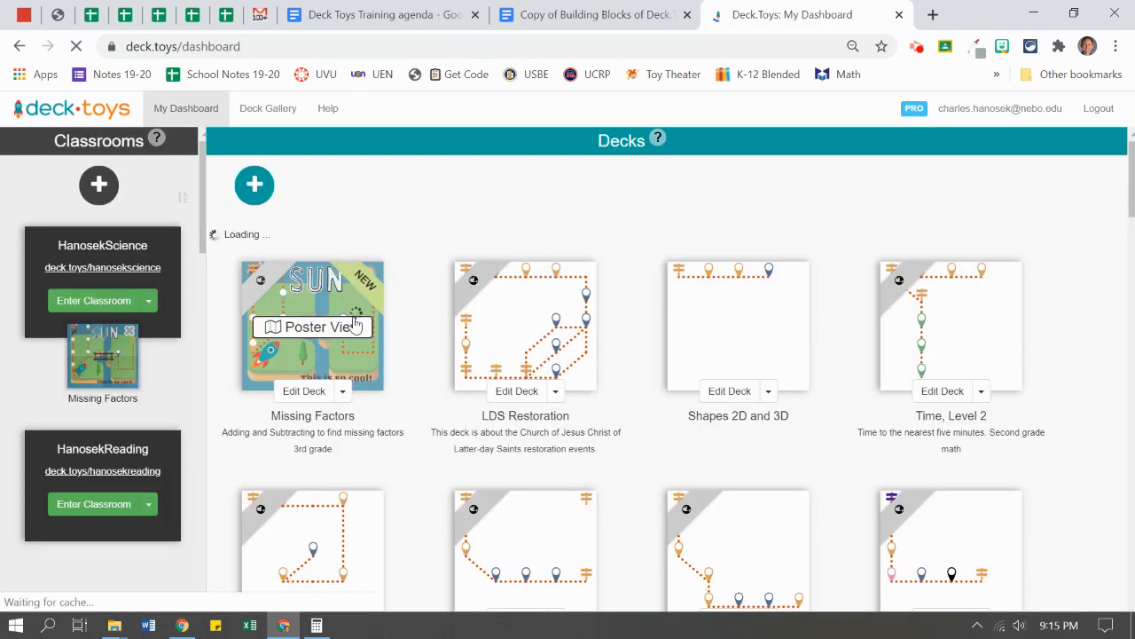
{"action": "scroll", "coordinate": [346, 355], "scroll_direction": "down", "scroll_amount": 1}
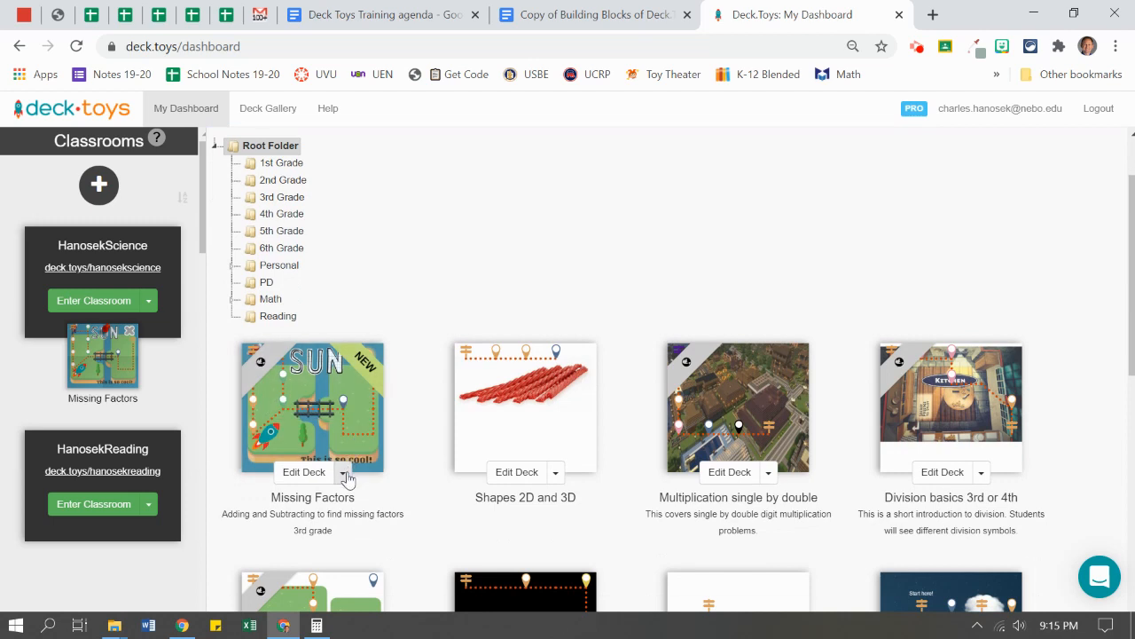
{"action": "left_click", "coordinate": [343, 473]}
{"action": "left_click", "coordinate": [355, 500]}
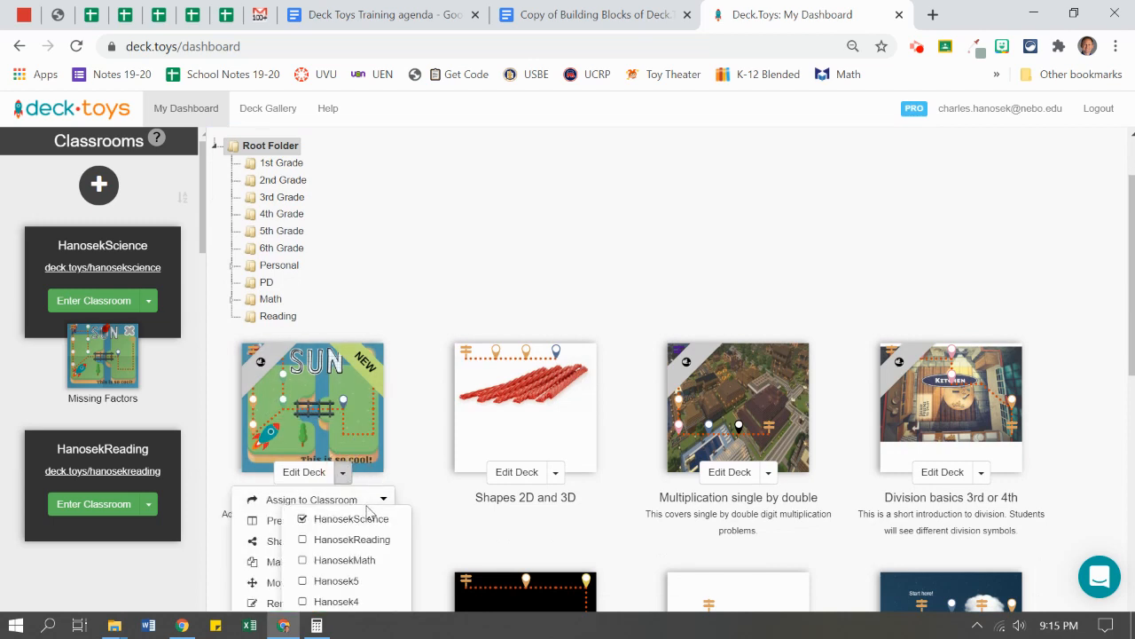
{"action": "left_click", "coordinate": [369, 499]}
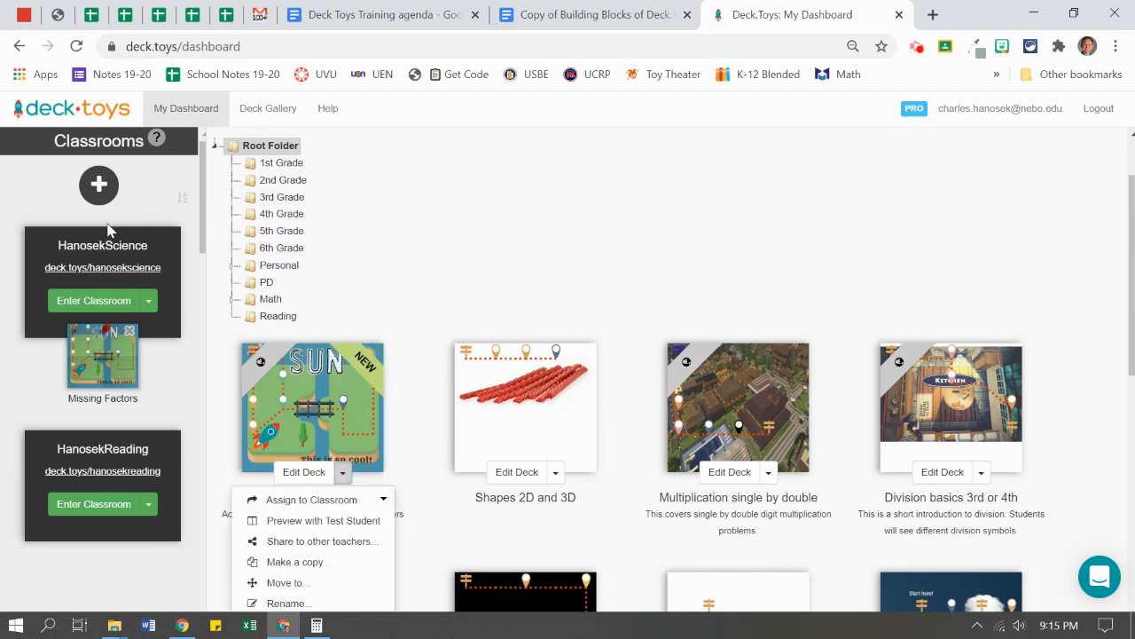
- Copy the HanosekScience classroom's student join address
{"action": "mouse_move", "coordinate": [44, 269]}
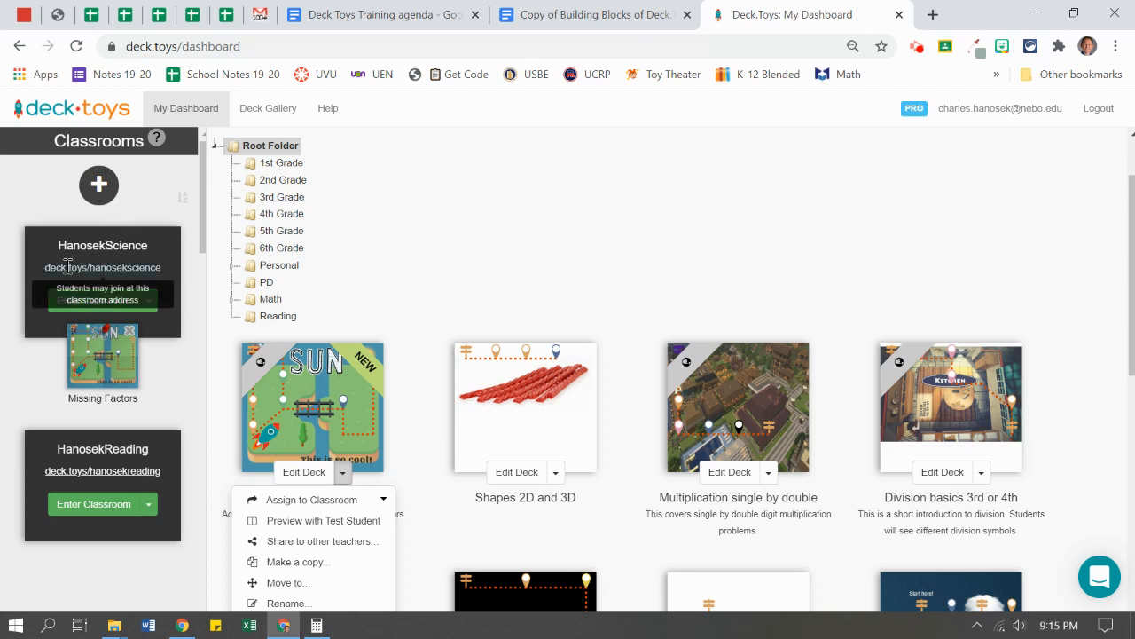
{"action": "left_click_drag", "start_coordinate": [41, 266], "coordinate": [167, 263]}
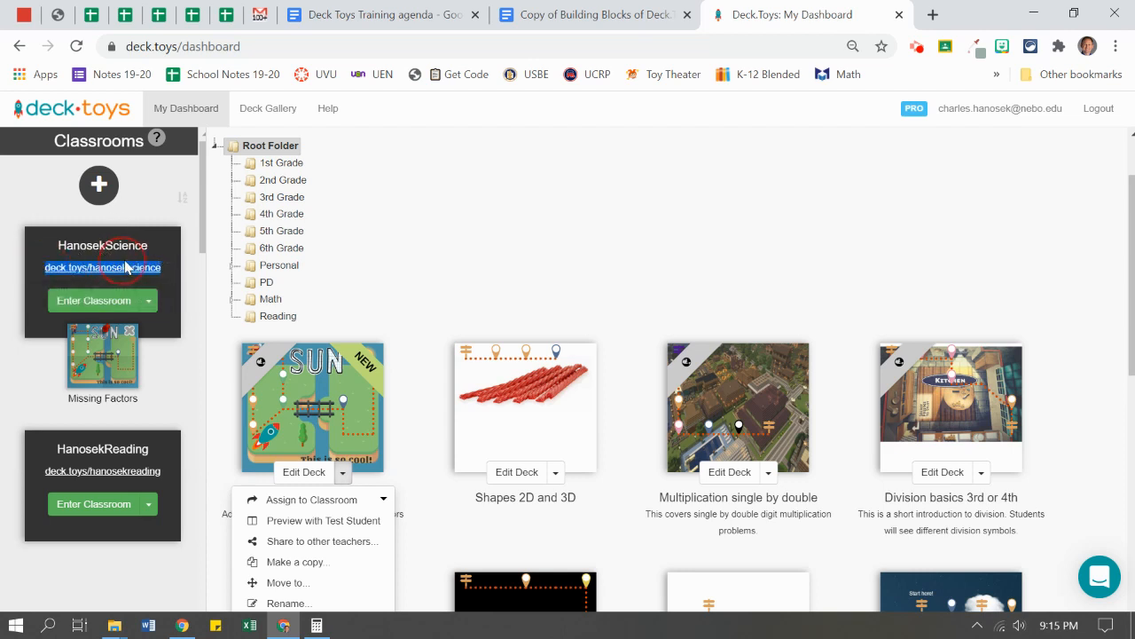
{"action": "left_click", "coordinate": [218, 316]}
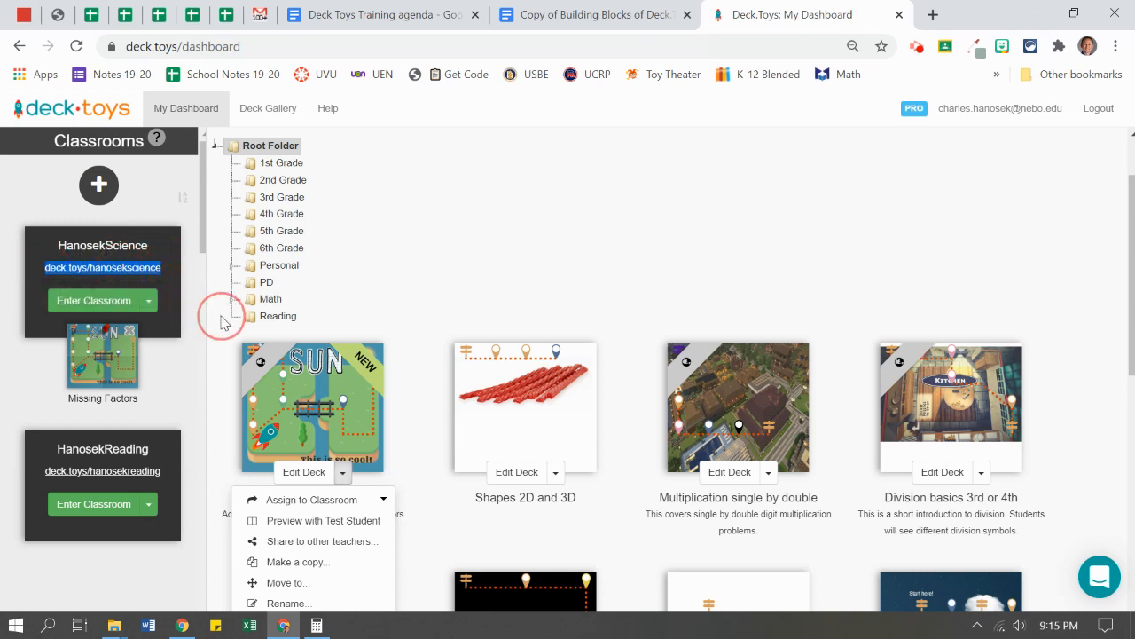
{"action": "right_click", "coordinate": [155, 268]}
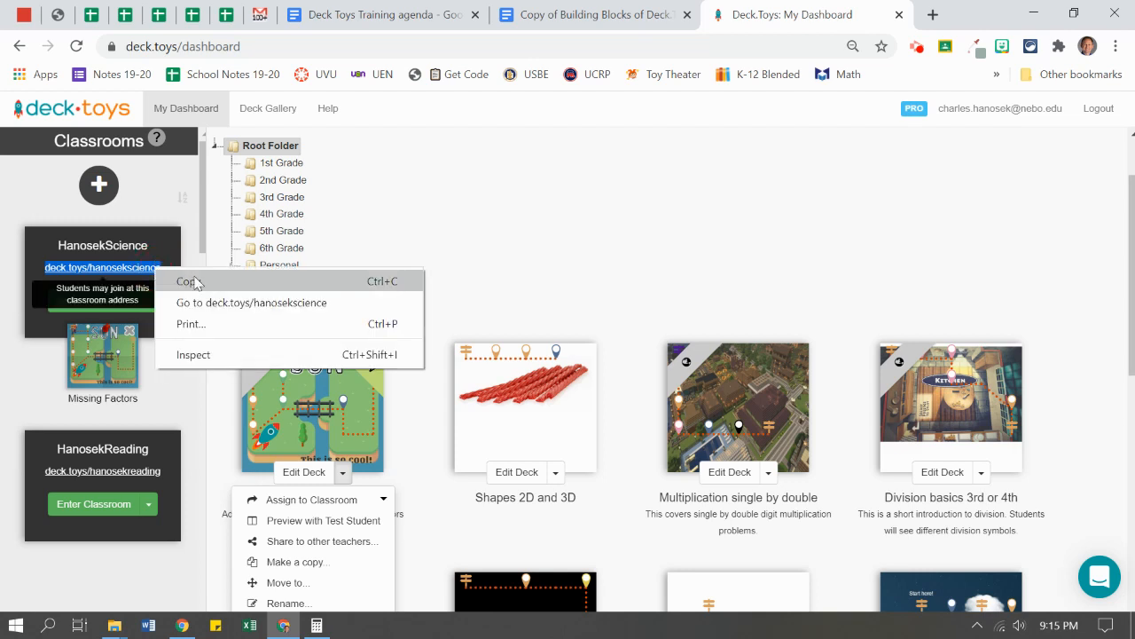
{"action": "left_click", "coordinate": [195, 282]}
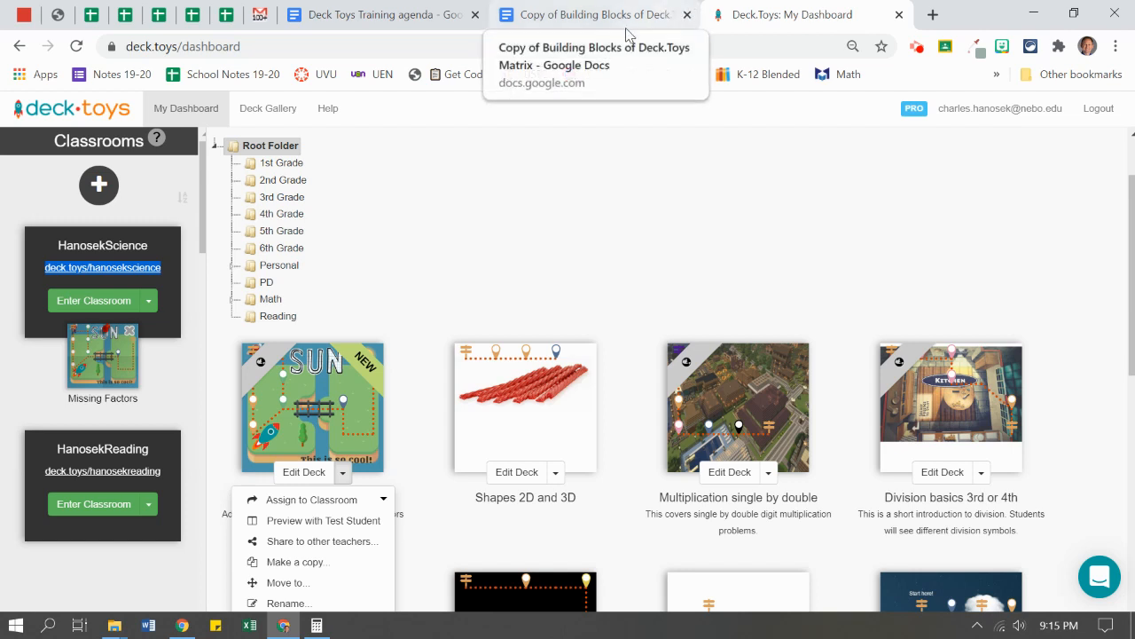
{"action": "left_click", "coordinate": [1116, 46]}
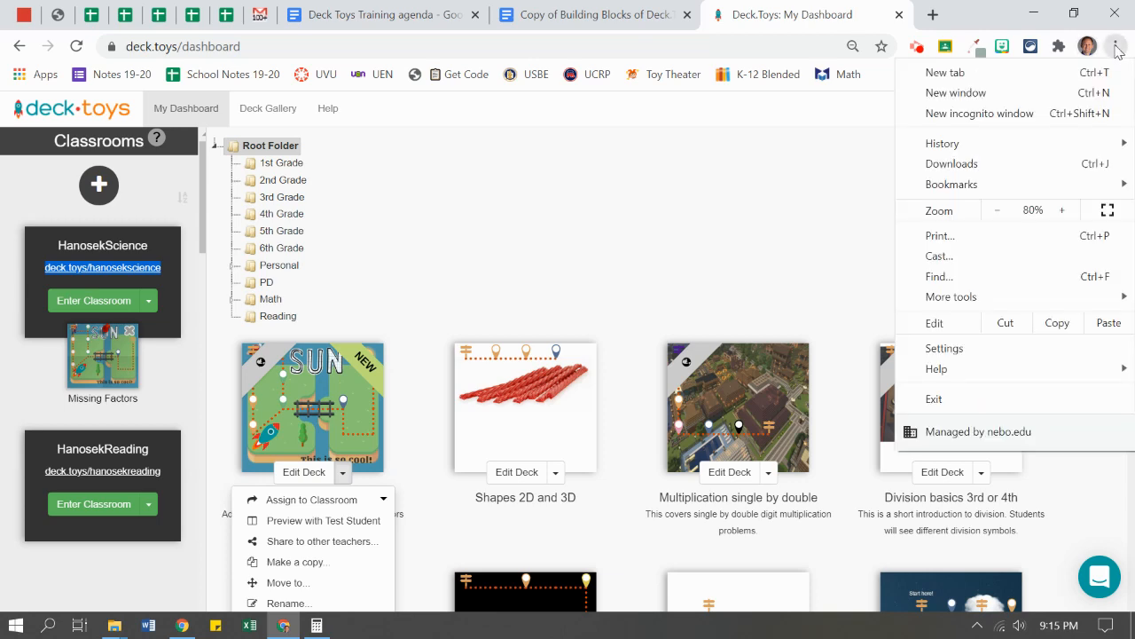
{"action": "left_click", "coordinate": [1026, 119]}
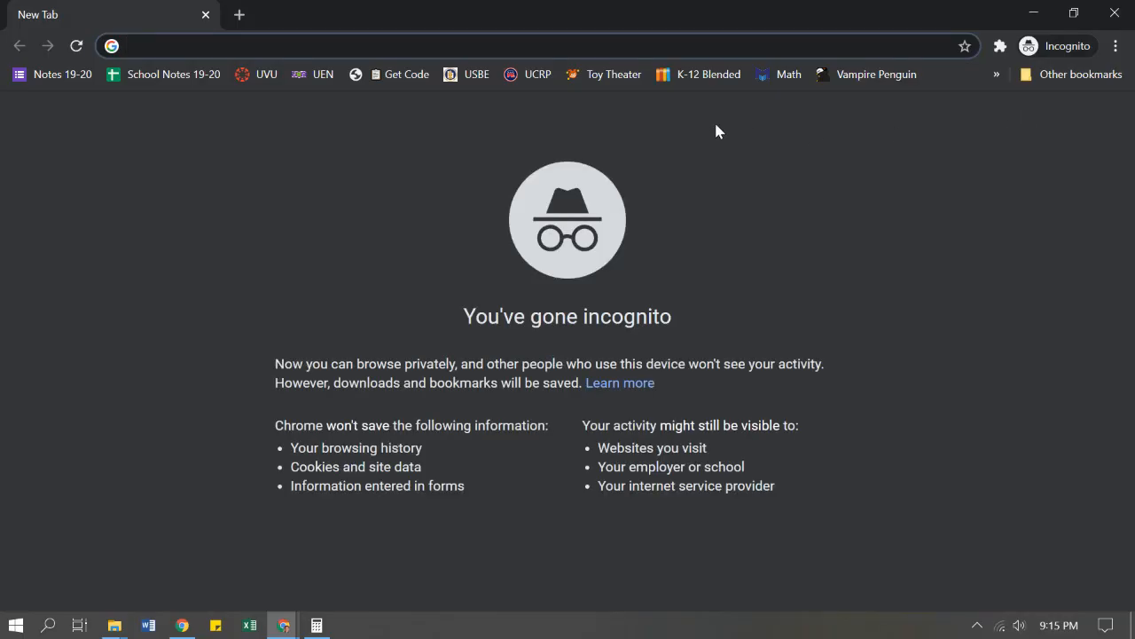
{"action": "key", "text": "ctrl+v"}
{"action": "key", "text": "Return"}
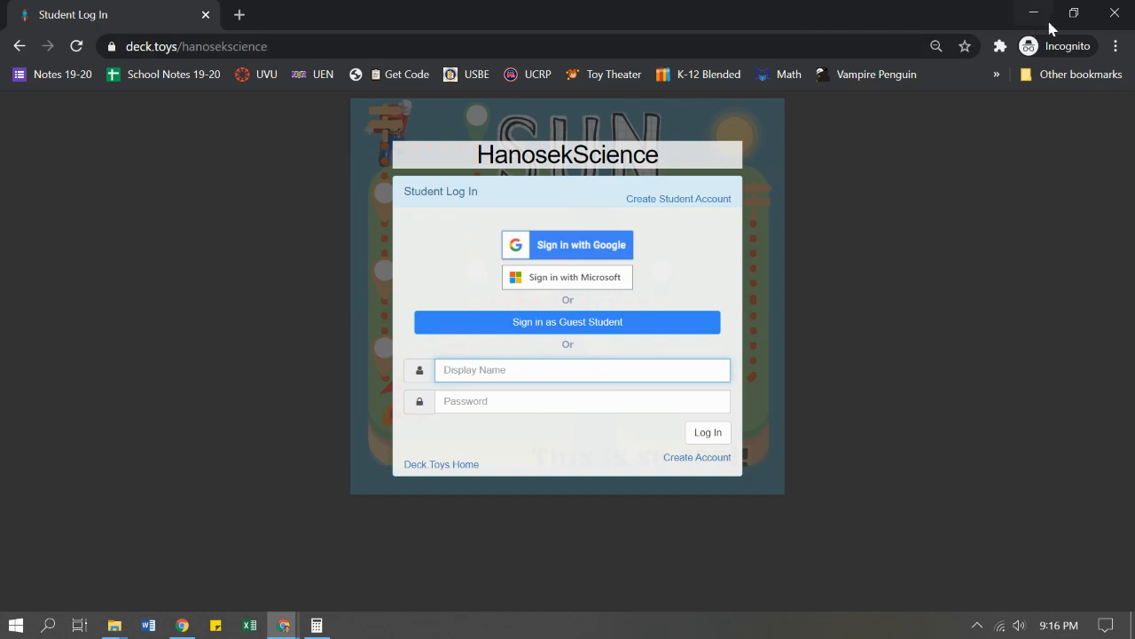
- Close the incognito window and enter the HanosekScience classroom as the teacher from the dashboard
{"action": "left_click", "coordinate": [1115, 15]}
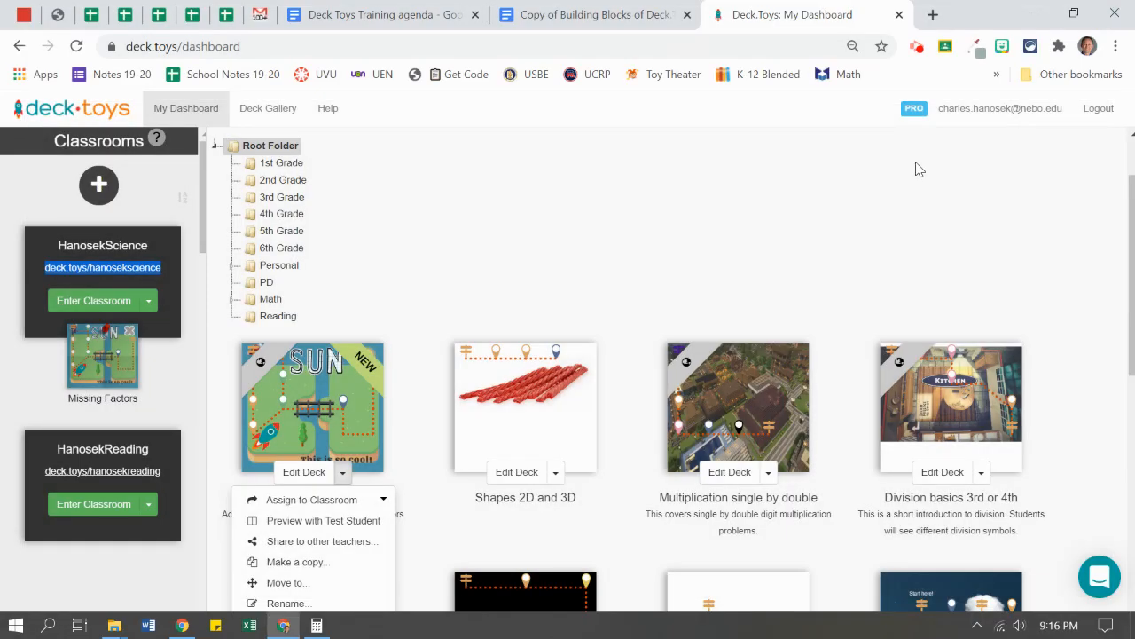
{"action": "left_click", "coordinate": [344, 328]}
{"action": "scroll", "coordinate": [345, 328], "scroll_direction": "up", "scroll_amount": 1}
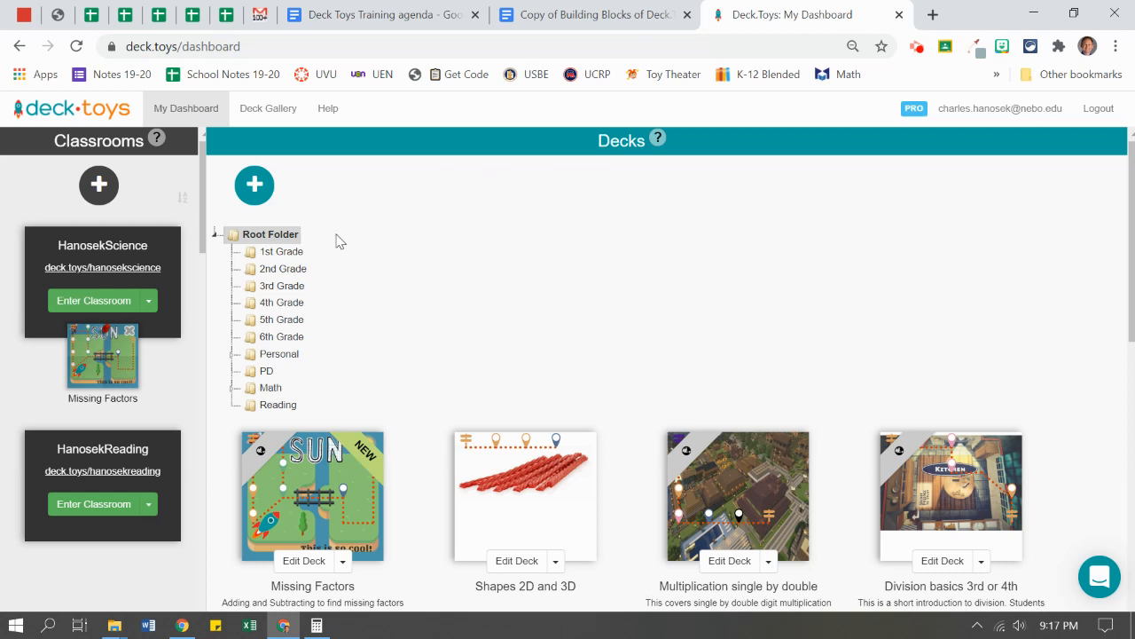
{"action": "left_click", "coordinate": [92, 302]}
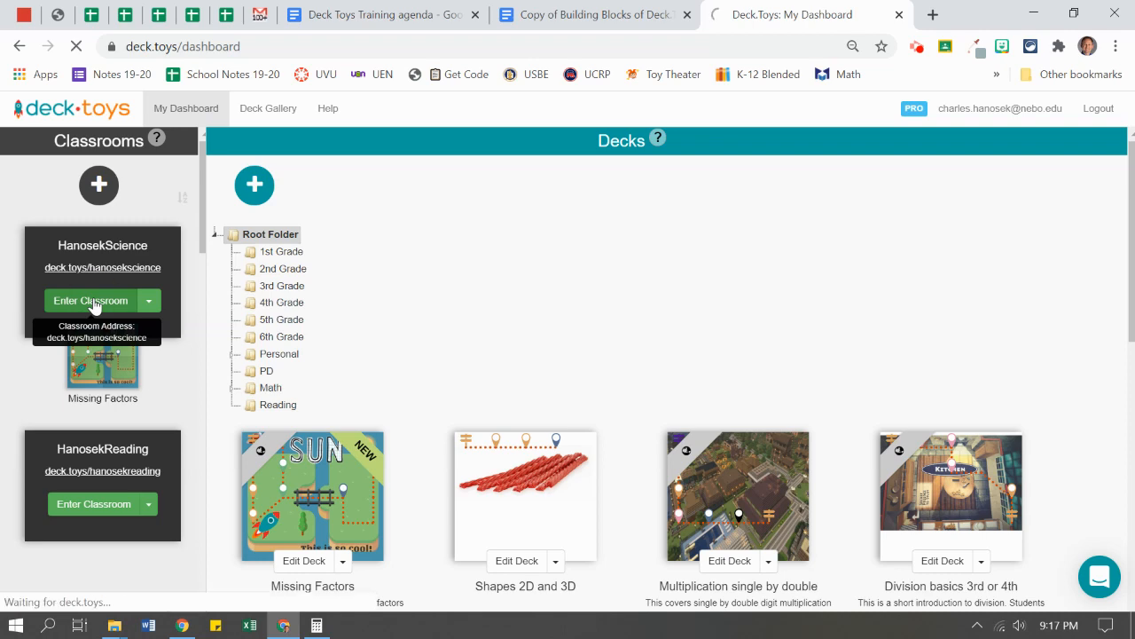
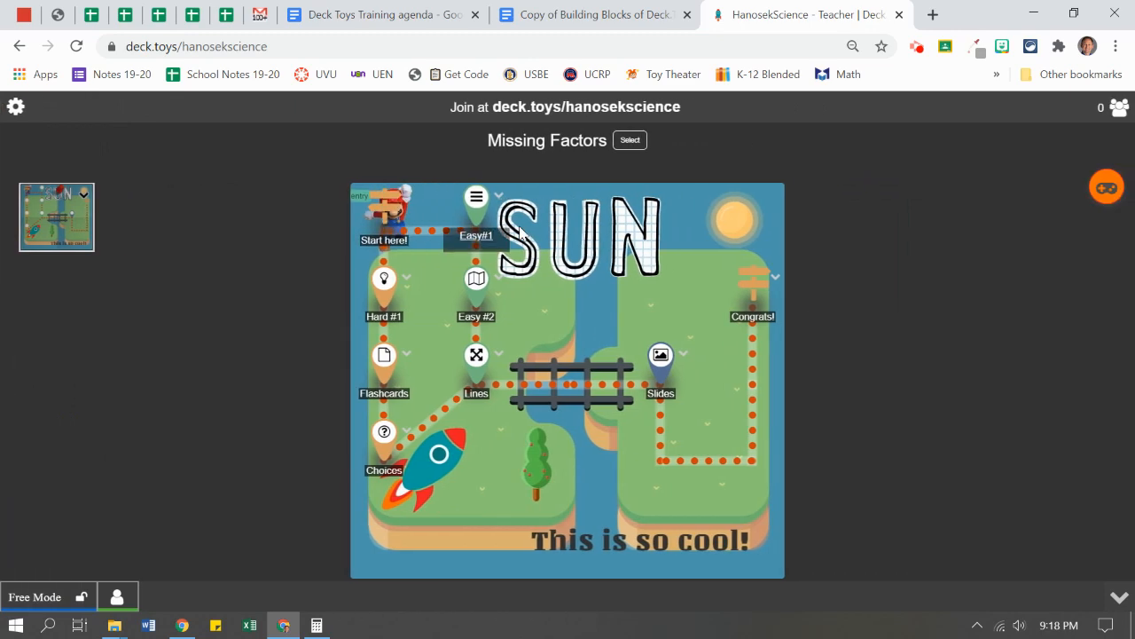
- Open the Start here! marker's message in Immersive Reader
{"action": "left_click", "coordinate": [388, 214]}
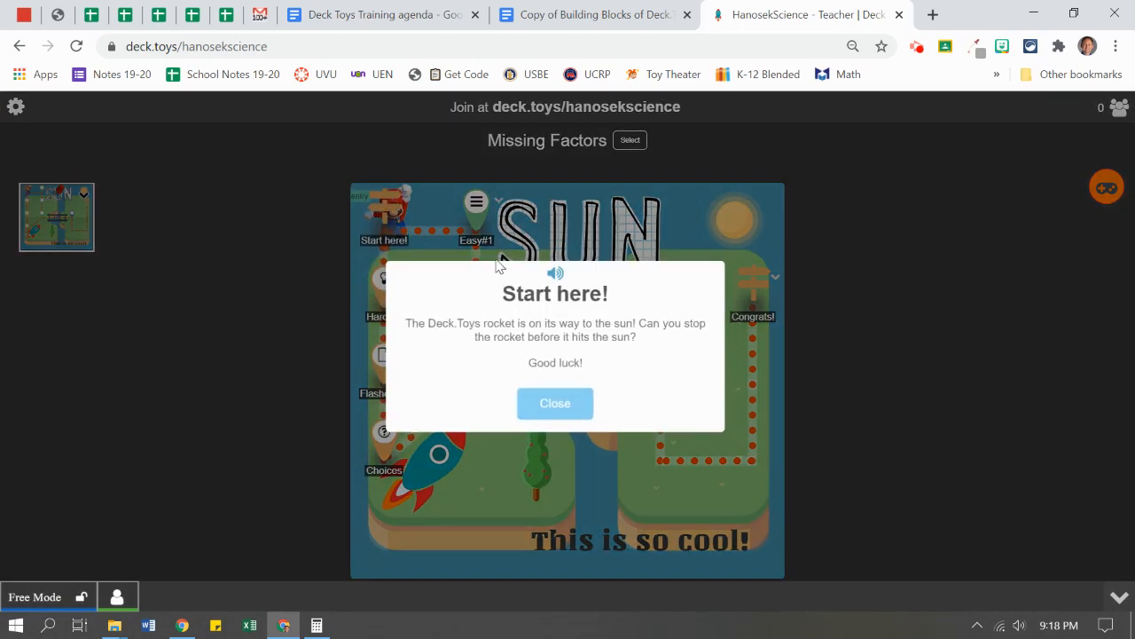
{"action": "left_click", "coordinate": [556, 276]}
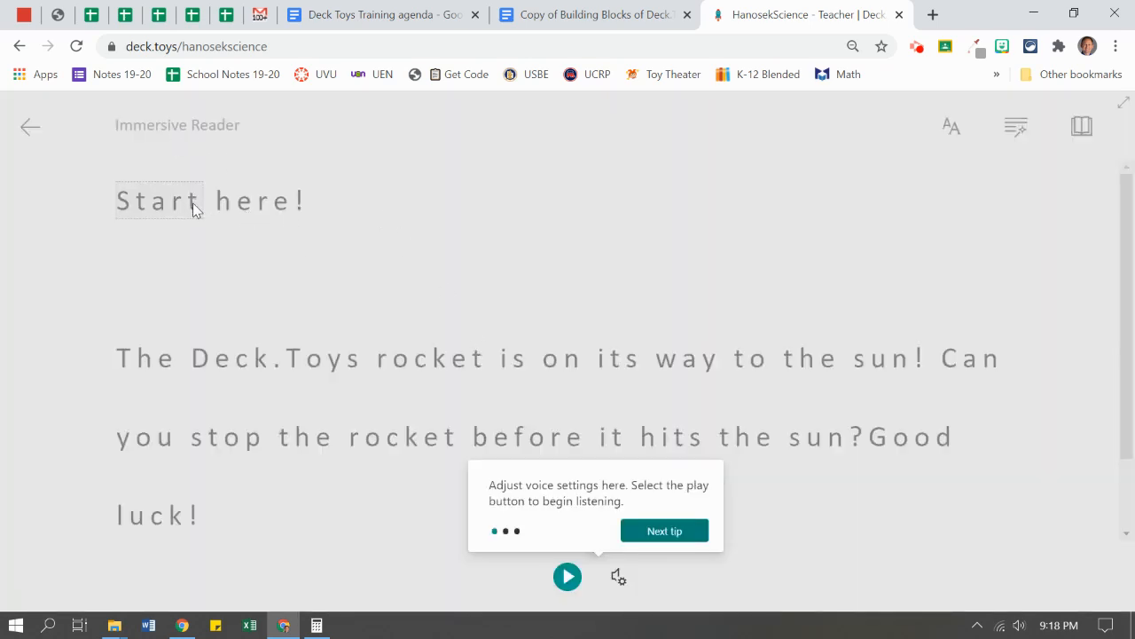
- Play and pause the Start here! read-aloud, check the voice settings, then exit and close the message
{"action": "left_click", "coordinate": [568, 576]}
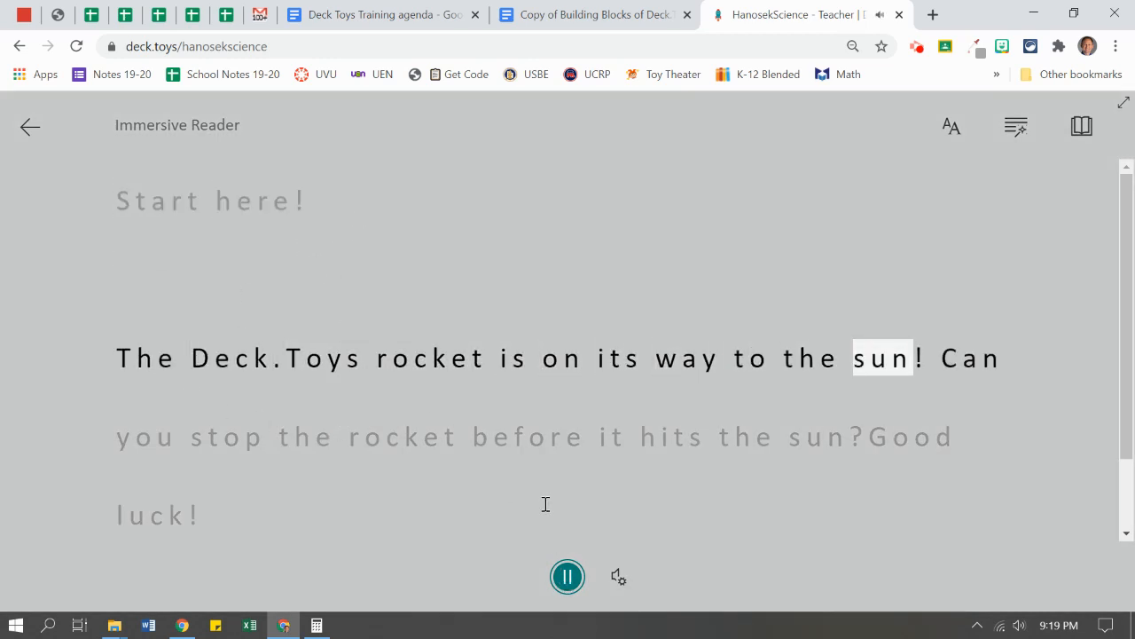
{"action": "left_click", "coordinate": [569, 578]}
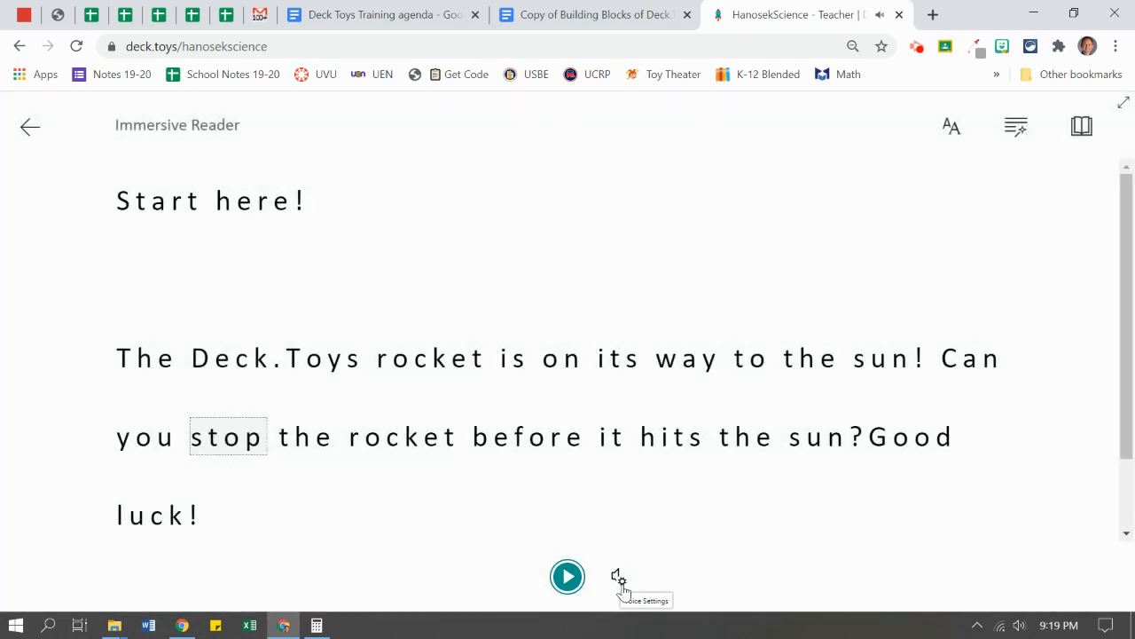
{"action": "left_click", "coordinate": [619, 580]}
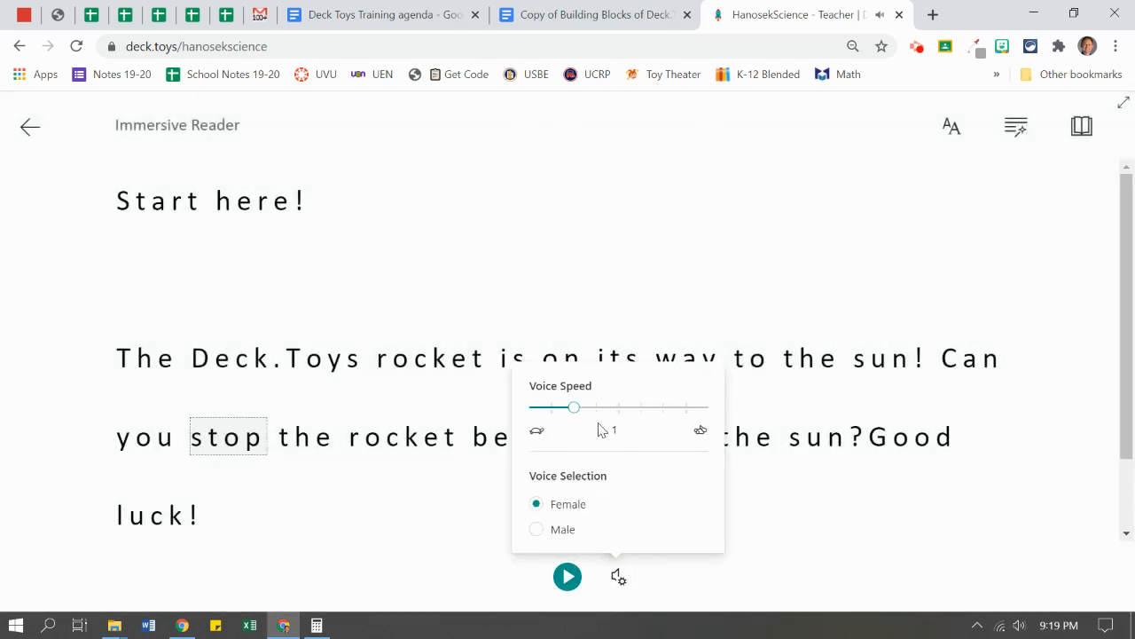
{"action": "left_click", "coordinate": [422, 521]}
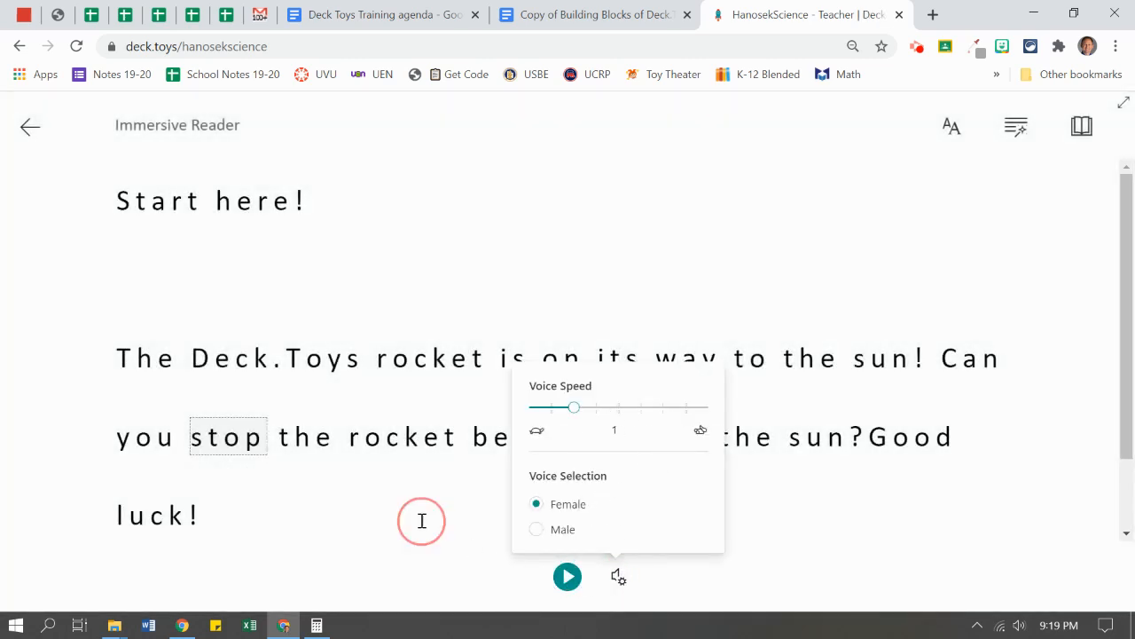
{"action": "left_click", "coordinate": [27, 129]}
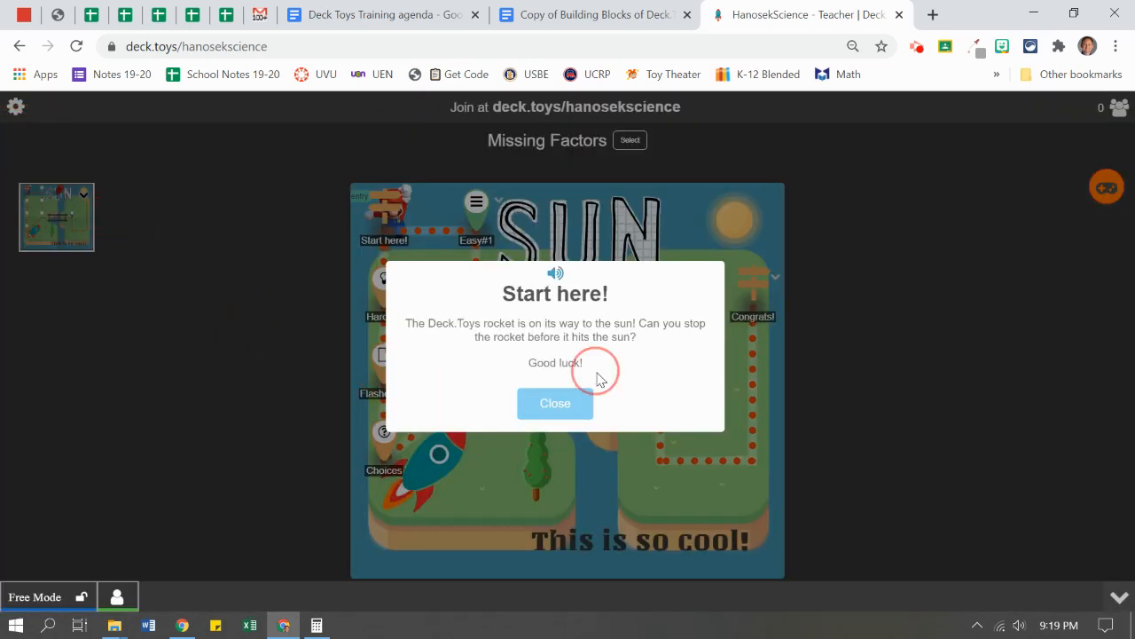
{"action": "left_click", "coordinate": [572, 405]}
- Return from the classroom map to My Dashboard through the gear sidebar
{"action": "left_click", "coordinate": [13, 109]}
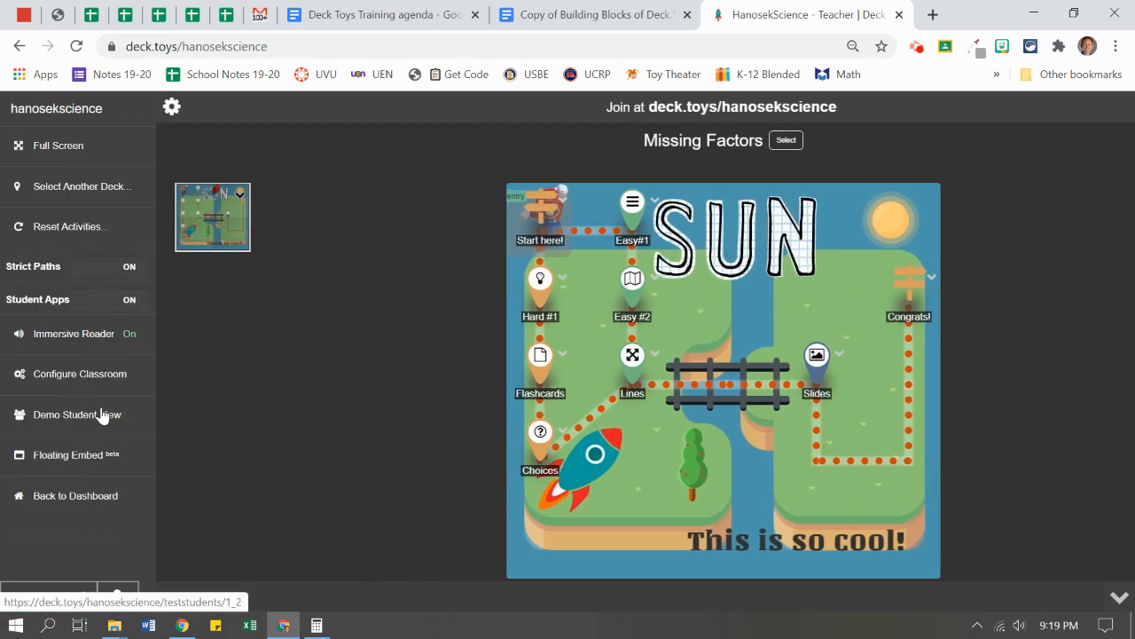
{"action": "left_click", "coordinate": [83, 502]}
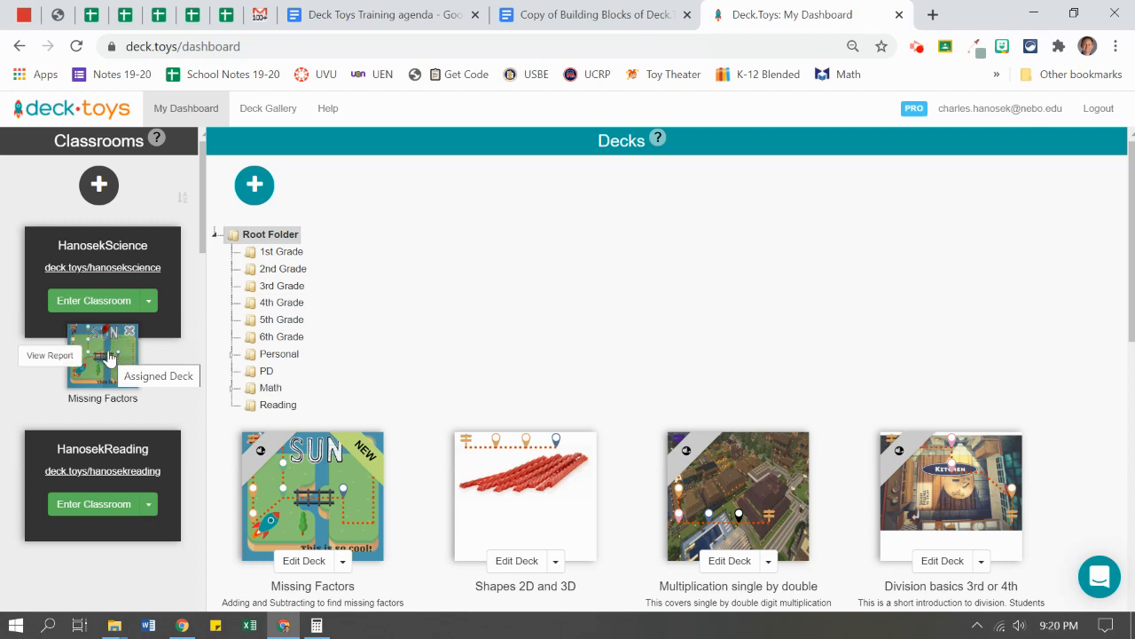
- Scroll through the Missing Factors report's activities, which show 0 completions, then open the classroom tools palette
{"action": "left_click", "coordinate": [55, 356]}
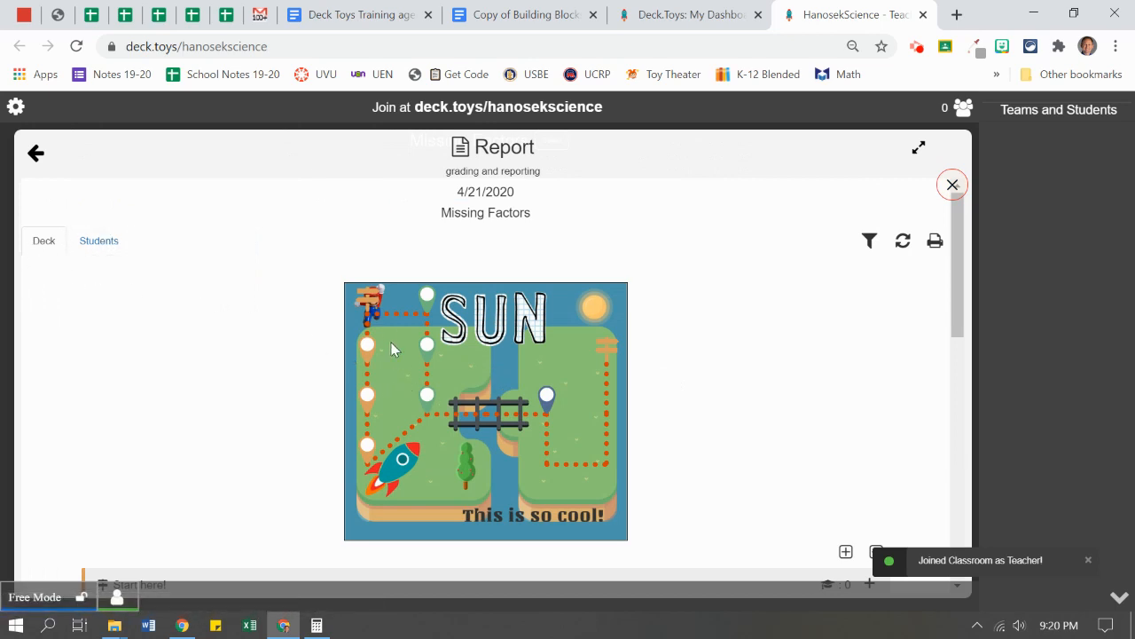
{"action": "scroll", "coordinate": [367, 352], "scroll_direction": "down", "scroll_amount": 5}
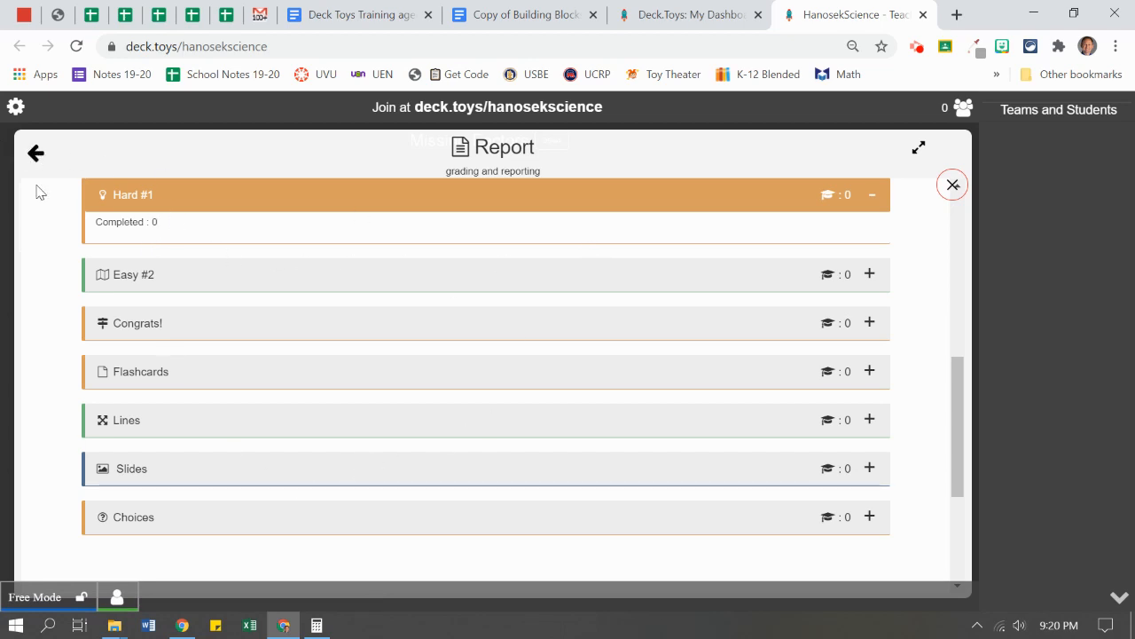
{"action": "left_click", "coordinate": [31, 157]}
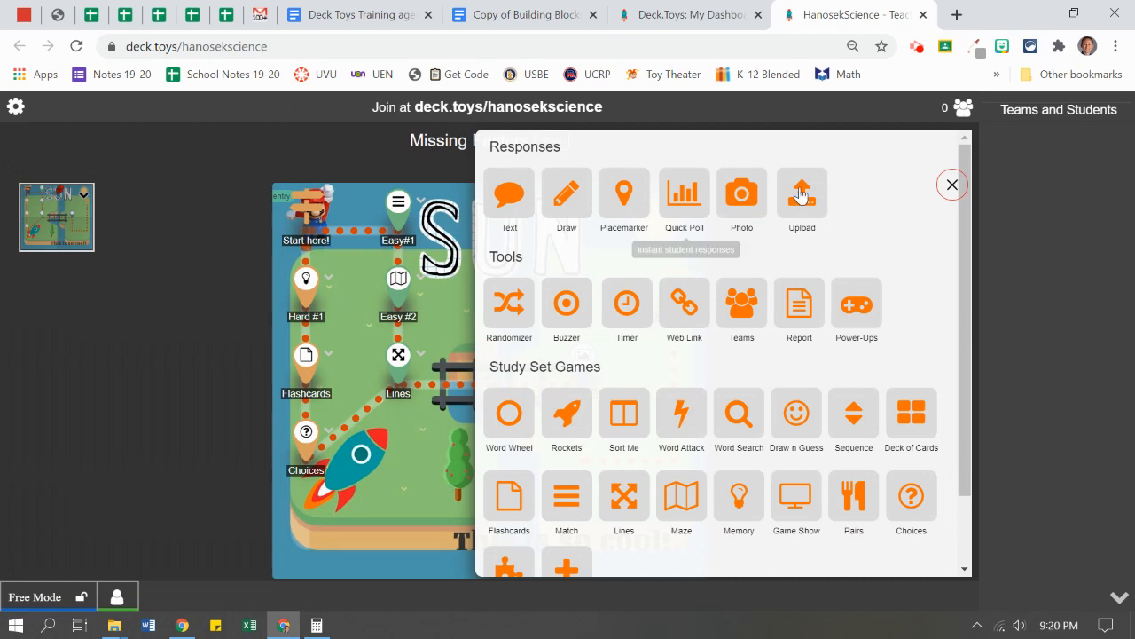
- Close the classroom tools panel and go back to My Dashboard
{"action": "left_click", "coordinate": [952, 188]}
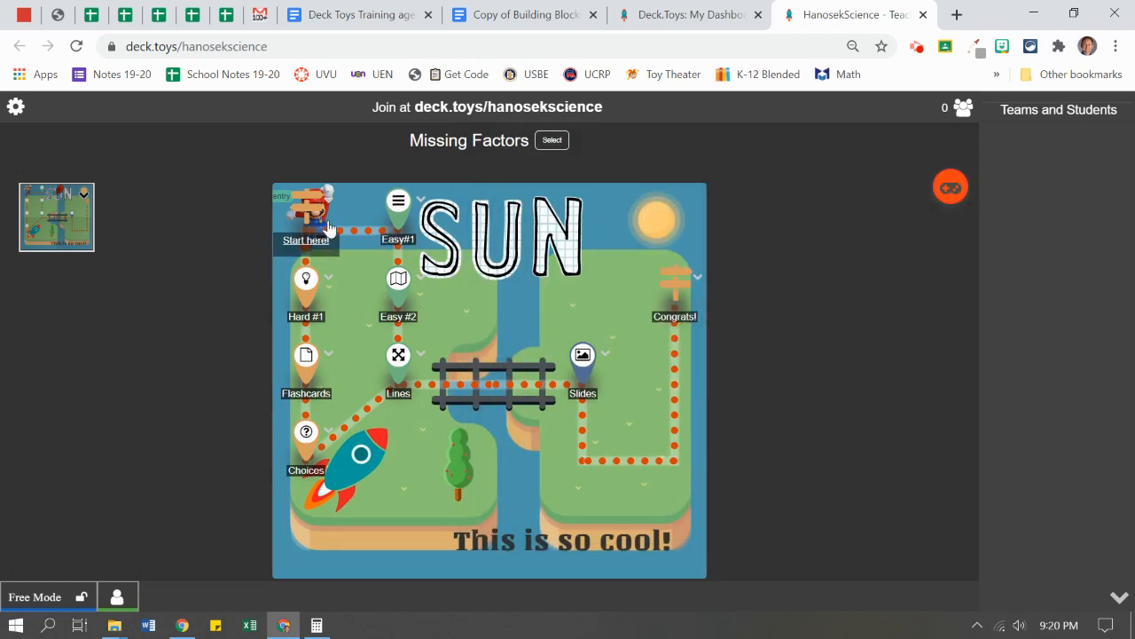
{"action": "left_click", "coordinate": [18, 109]}
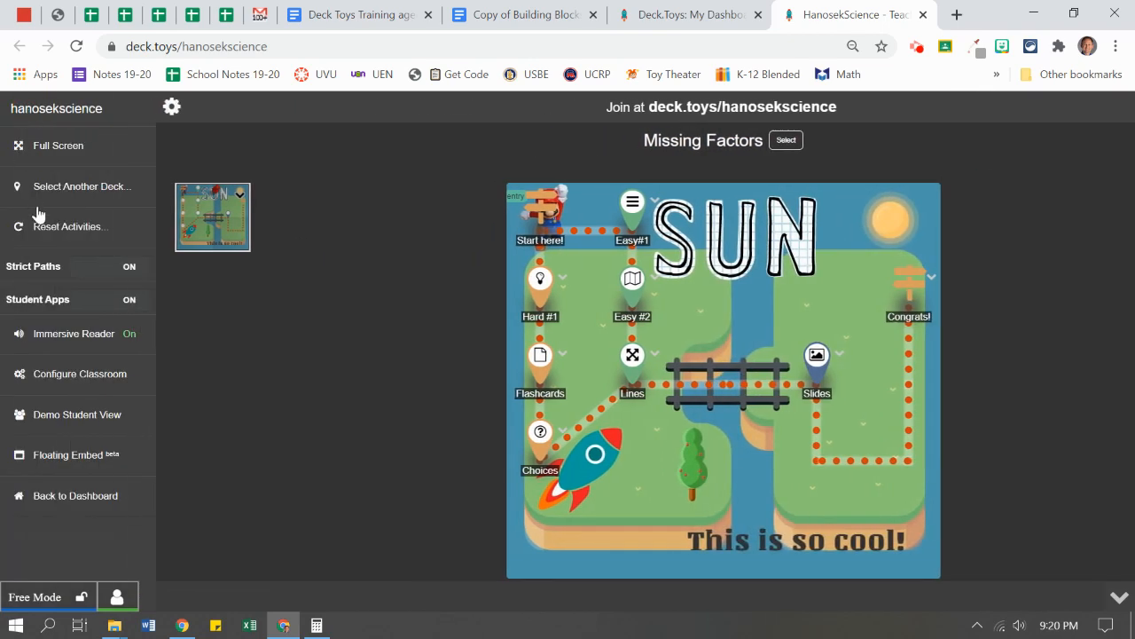
{"action": "left_click", "coordinate": [95, 496]}
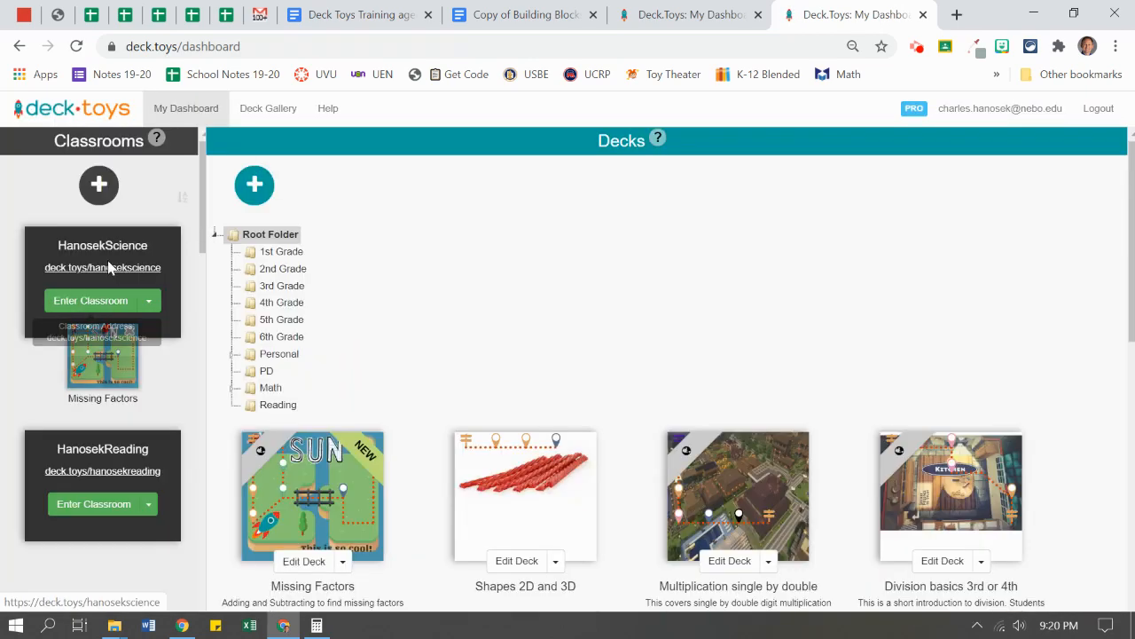
{"action": "mouse_move", "coordinate": [107, 358]}
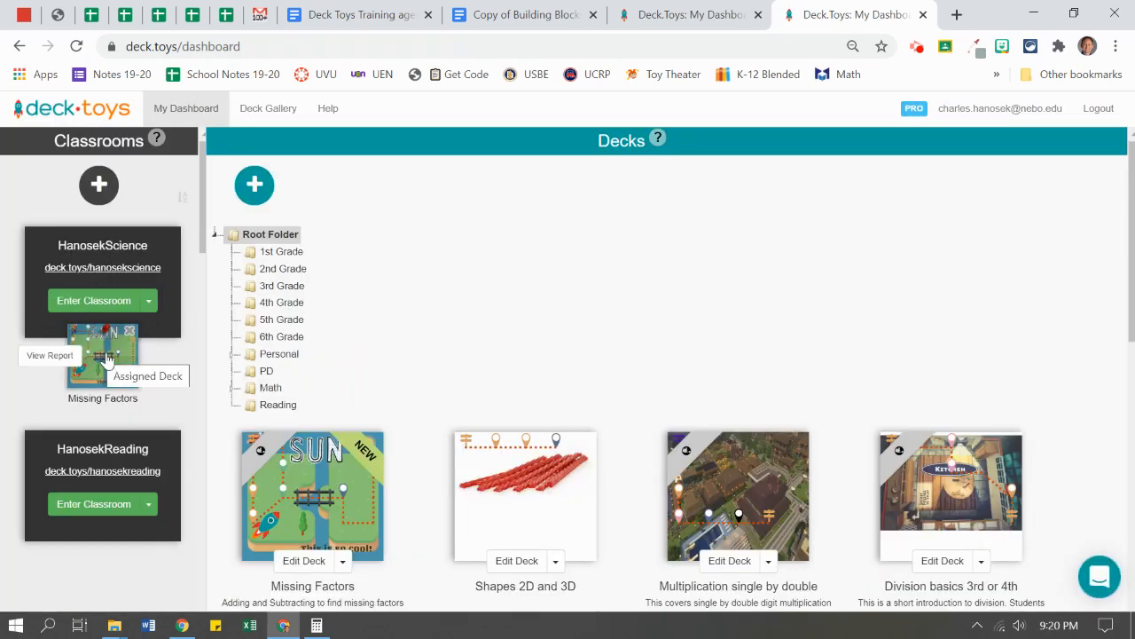
- Check the Missing Factors report's Students tab, close the report, and enter HanosekScience again
{"action": "left_click", "coordinate": [49, 356]}
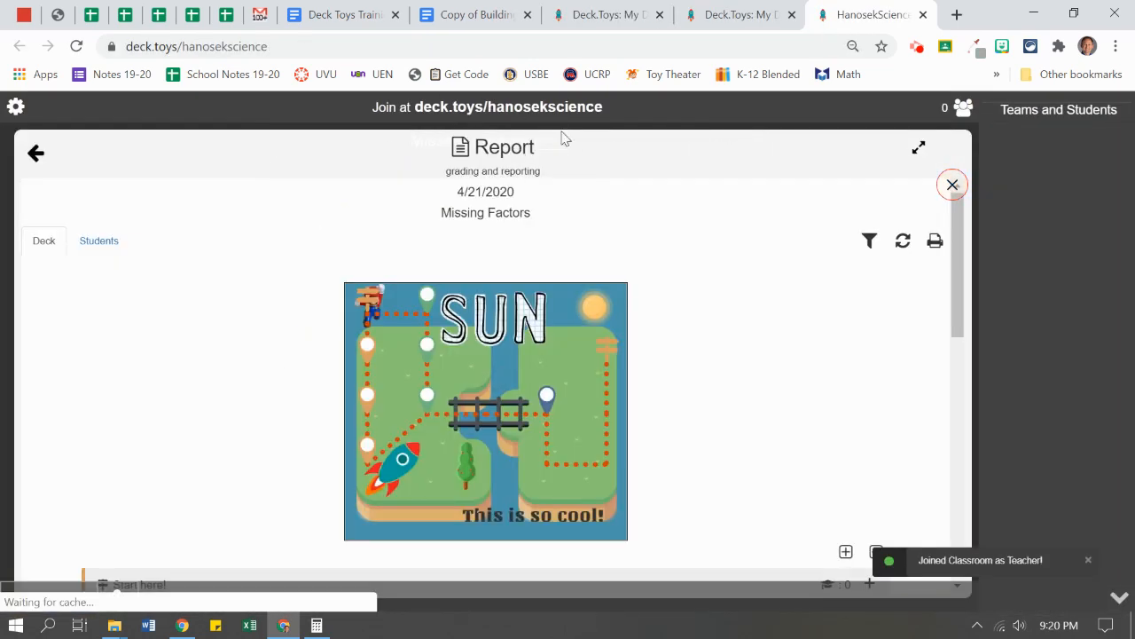
{"action": "left_click", "coordinate": [102, 244]}
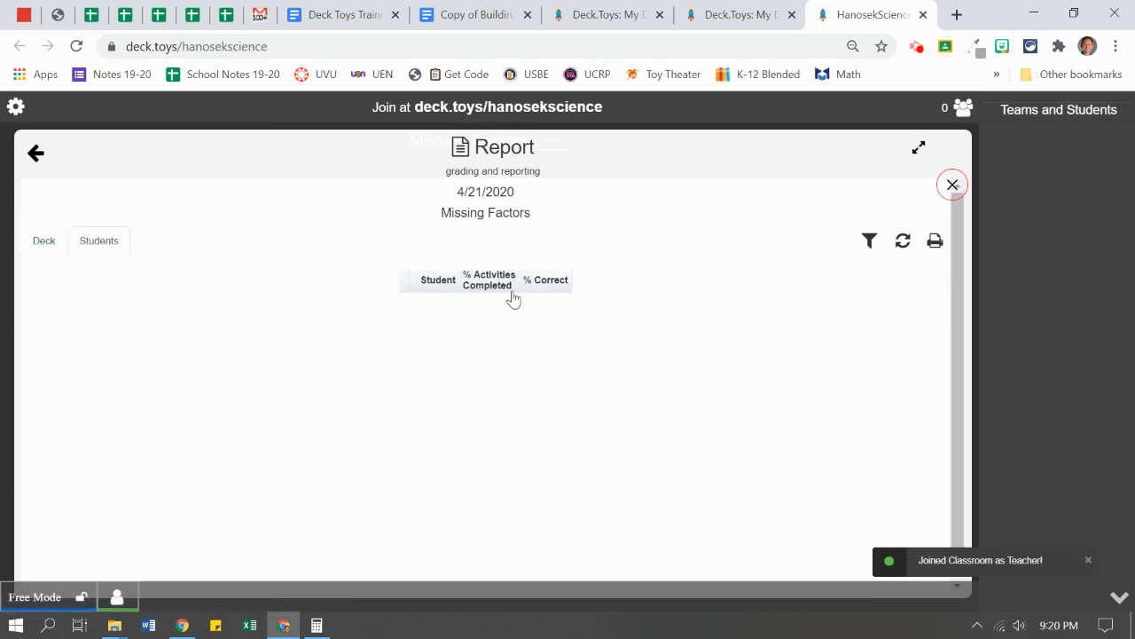
{"action": "left_click", "coordinate": [46, 245]}
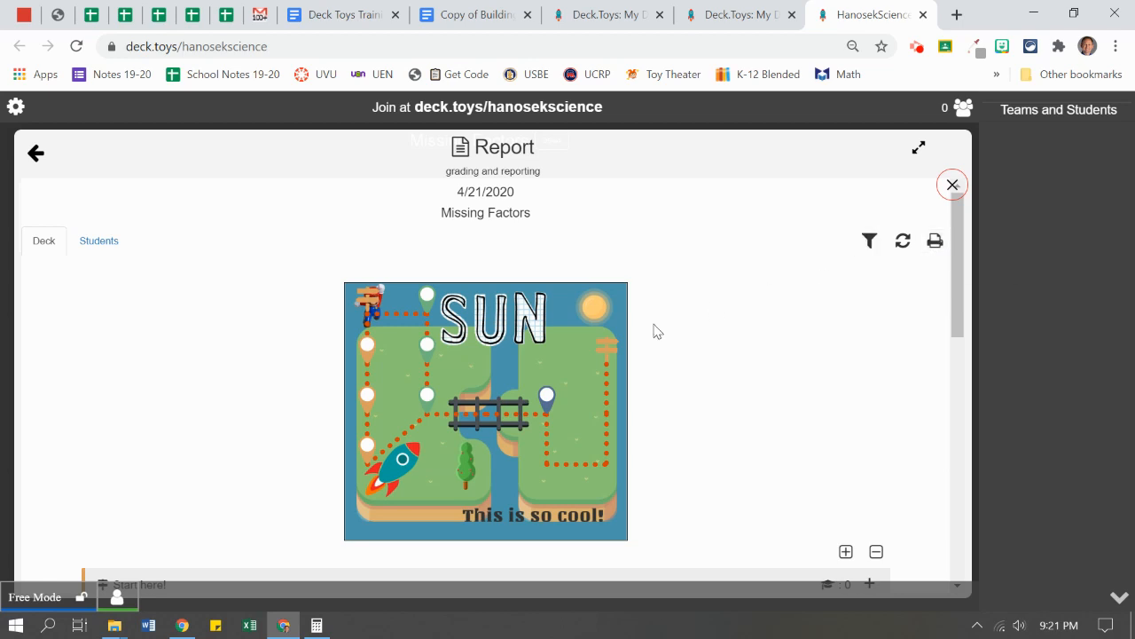
{"action": "key", "text": "ctrl+w"}
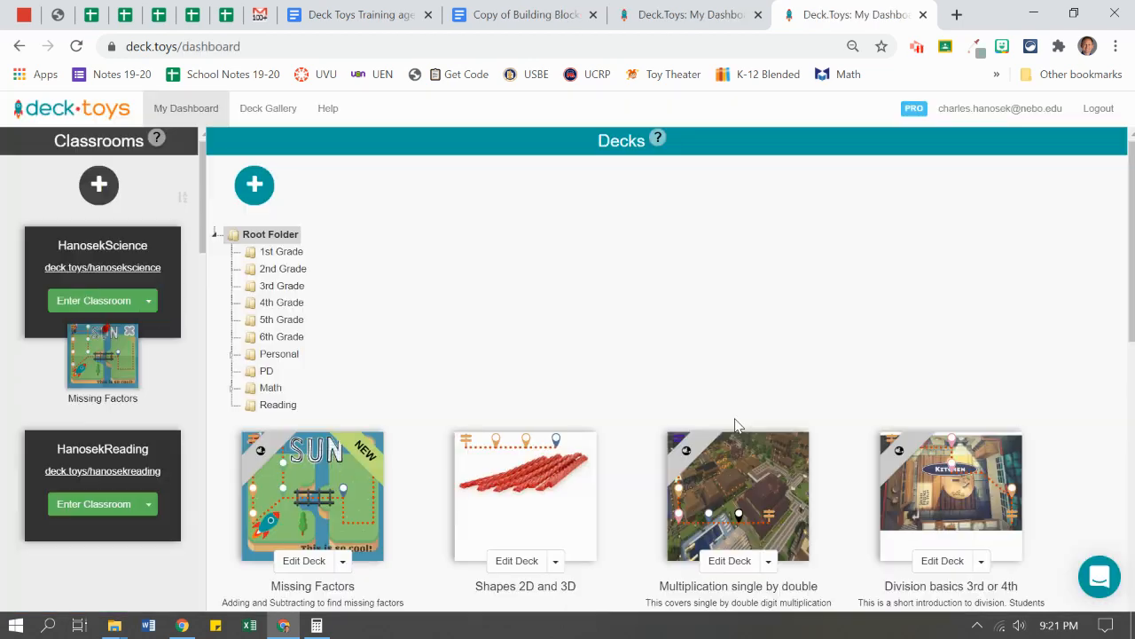
{"action": "left_click", "coordinate": [102, 303]}
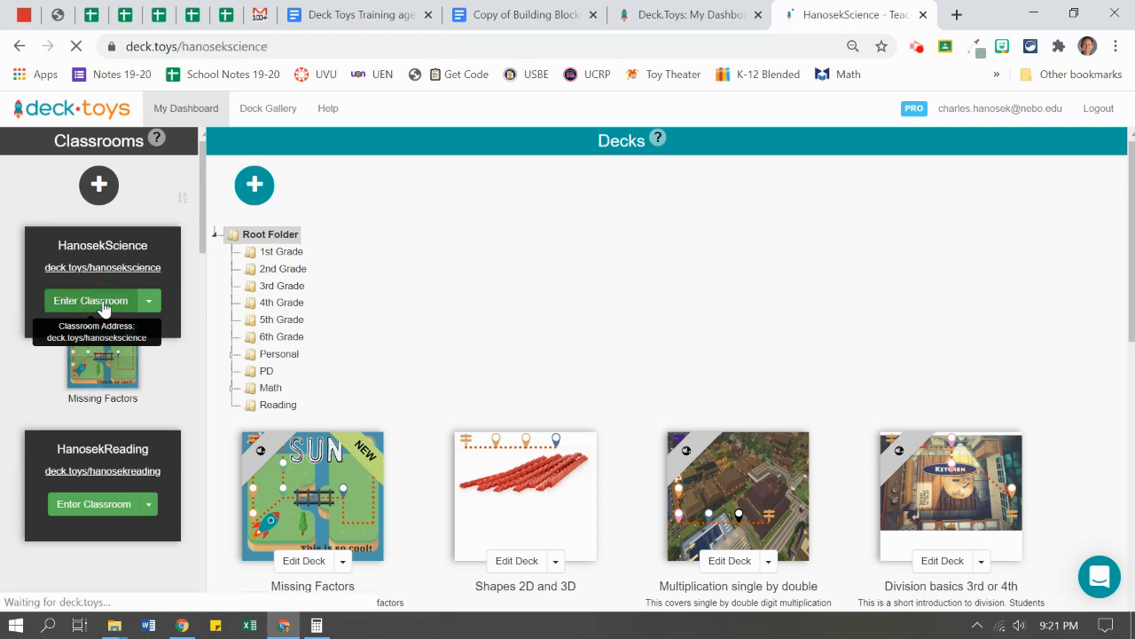